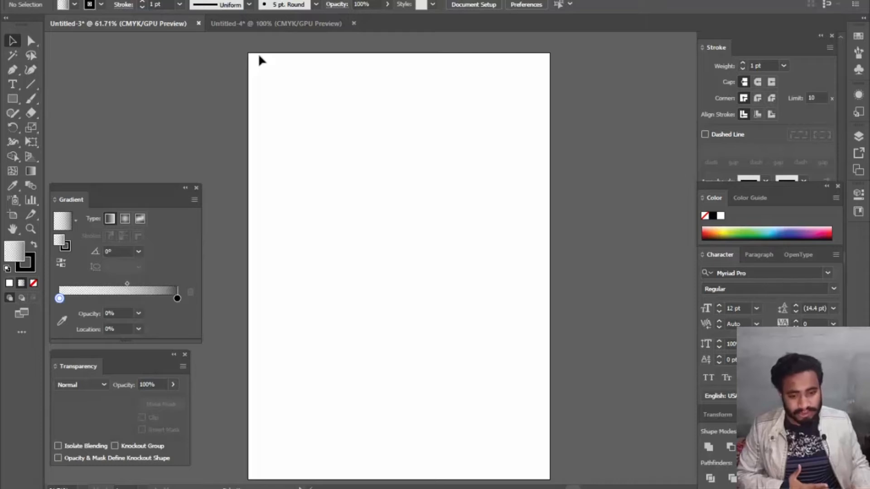
- Draw a small rectangle on the blank artboard and a larger white rectangle overlapping it from the front
{"action": "left_click", "coordinate": [13, 99]}
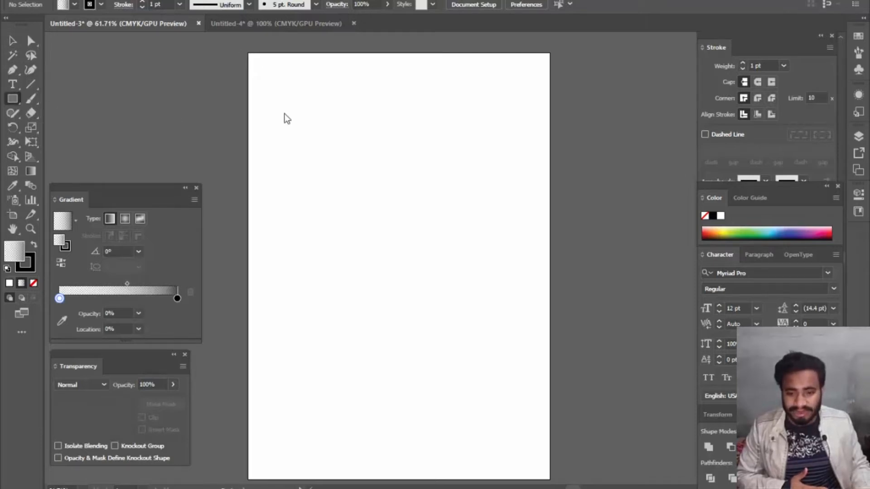
{"action": "left_click_drag", "start_coordinate": [287, 101], "coordinate": [399, 187]}
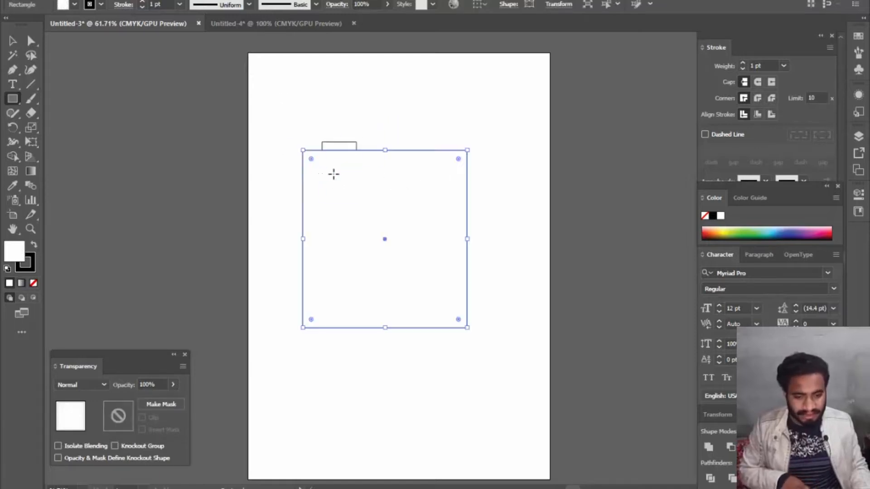
{"action": "key", "text": "v"}
{"action": "key", "text": "Return"}
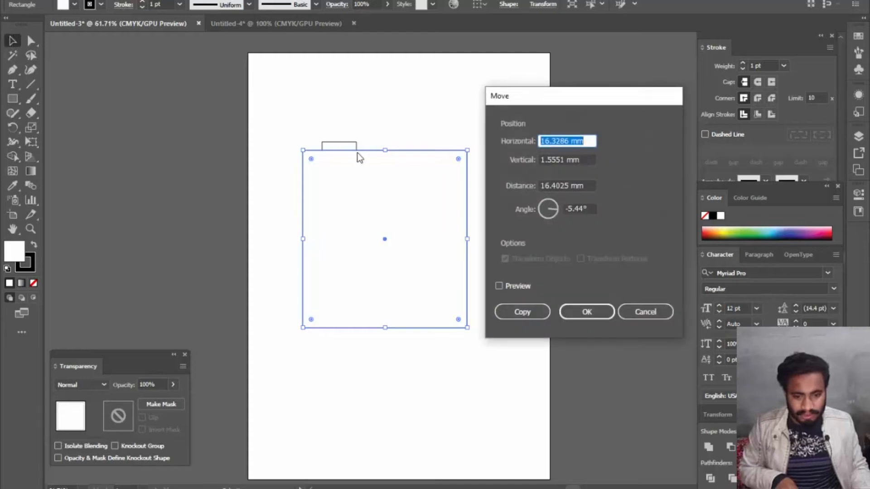
{"action": "left_click", "coordinate": [651, 309]}
{"action": "left_click", "coordinate": [488, 284]}
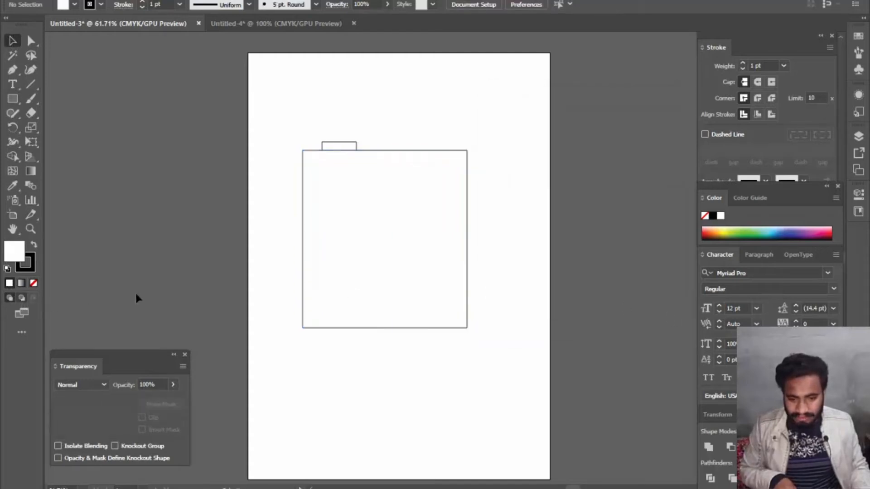
- In Draw Behind mode, add a rectangle about 89 × 95 mm behind the large one's lower-left corner and fill it with colour 9B3859
{"action": "left_click", "coordinate": [319, 269]}
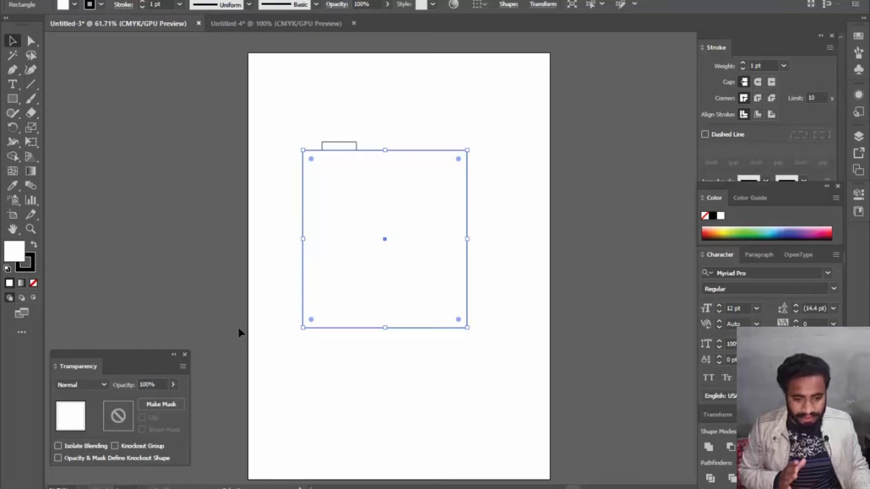
{"action": "left_click", "coordinate": [21, 298]}
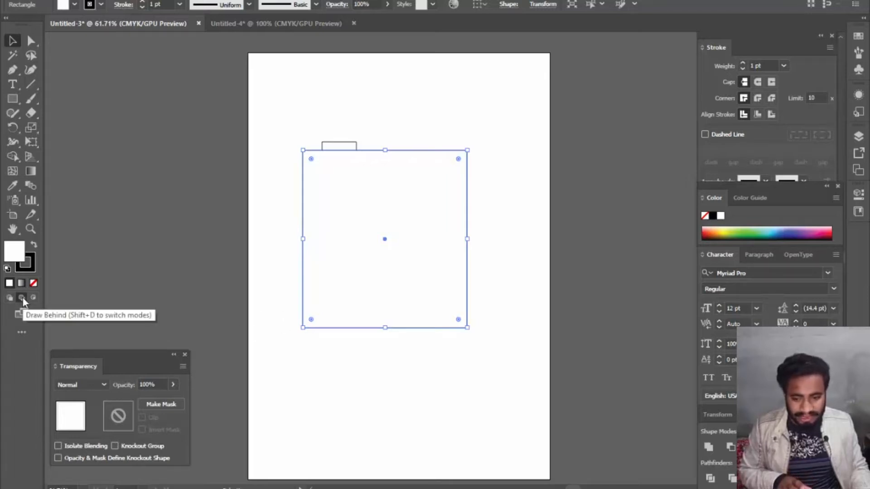
{"action": "left_click", "coordinate": [14, 98]}
{"action": "left_click_drag", "start_coordinate": [260, 239], "coordinate": [388, 376]}
{"action": "left_click", "coordinate": [398, 392]}
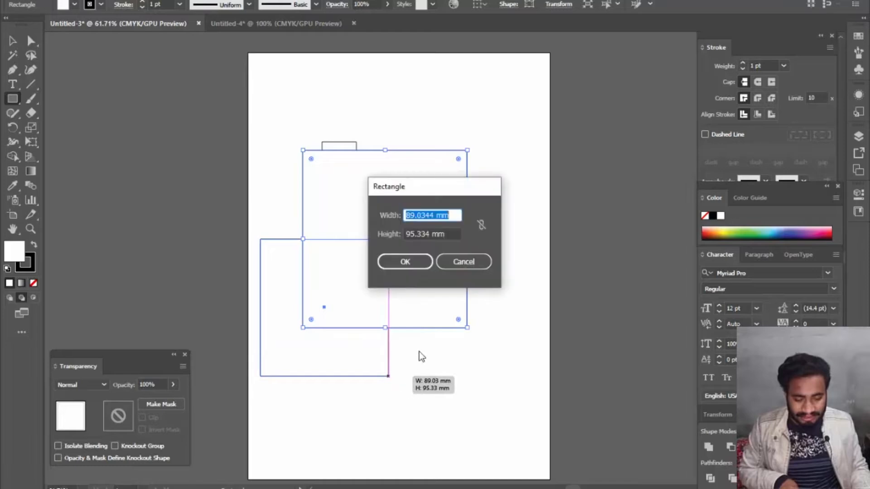
{"action": "left_click", "coordinate": [461, 263]}
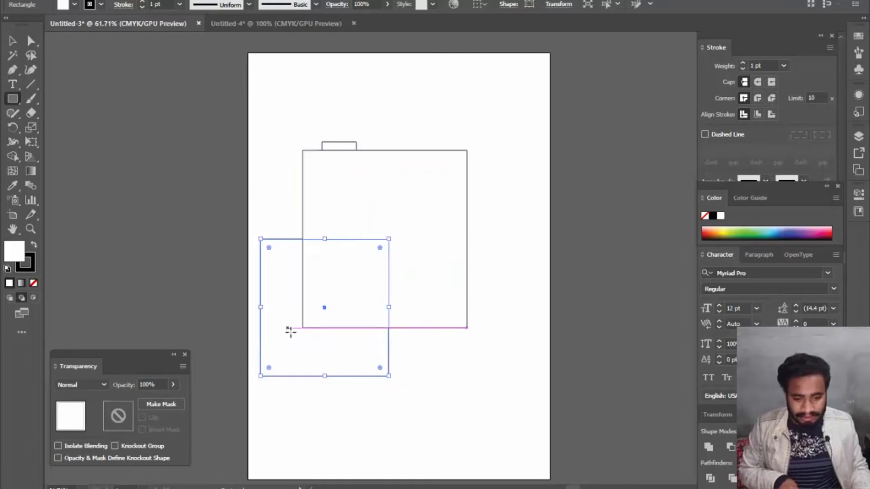
{"action": "left_click", "coordinate": [12, 40]}
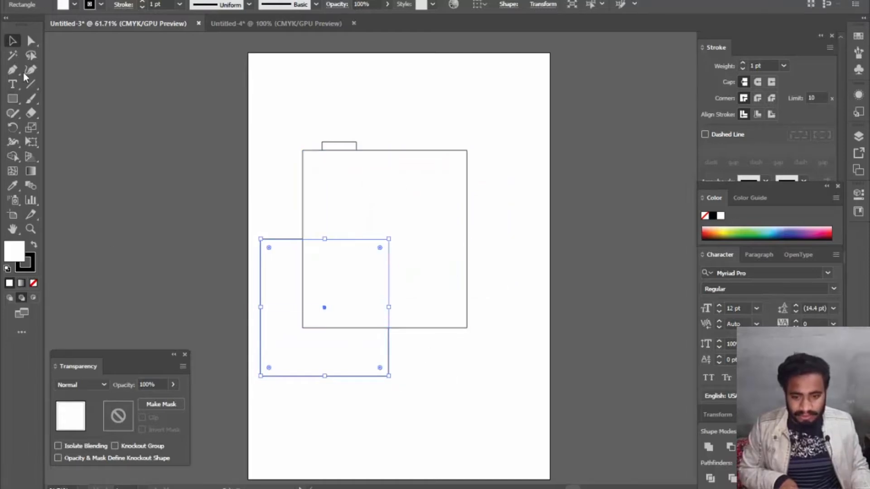
{"action": "double_click", "coordinate": [23, 254]}
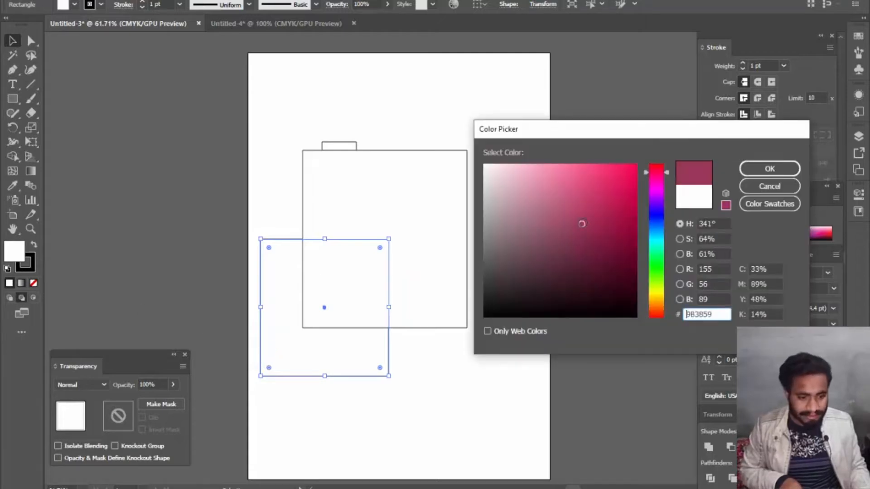
{"action": "left_click", "coordinate": [798, 175]}
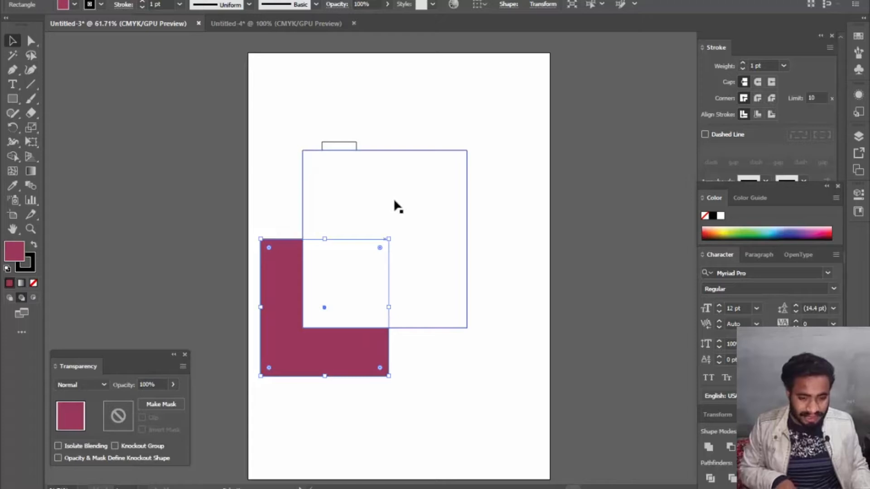
- Draw two more rectangles behind the large one, at its upper-left corner and, about 36 × 62 mm, at its upper-right corner
{"action": "left_click", "coordinate": [14, 101]}
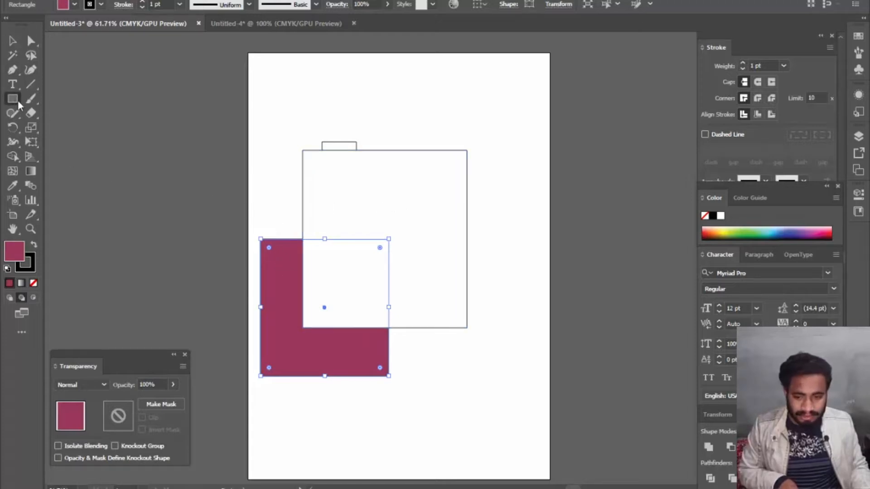
{"action": "left_click_drag", "start_coordinate": [287, 113], "coordinate": [409, 222]}
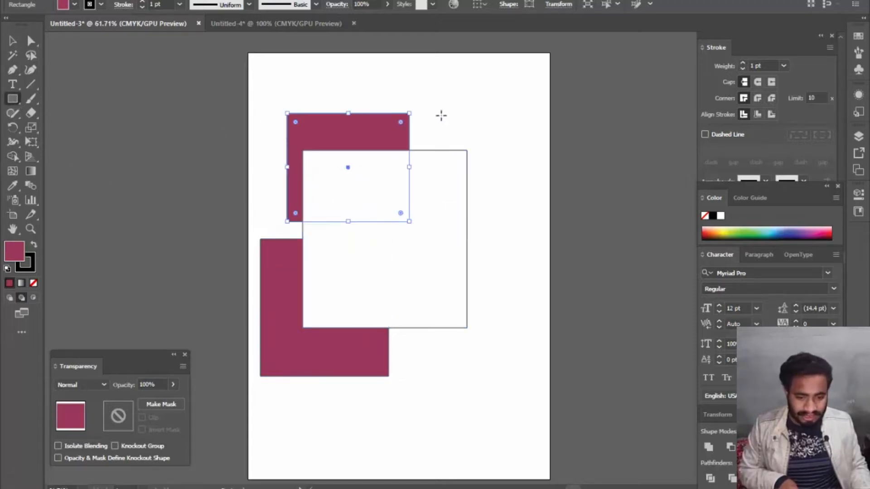
{"action": "left_click_drag", "start_coordinate": [441, 133], "coordinate": [503, 236]}
{"action": "left_click", "coordinate": [491, 345]}
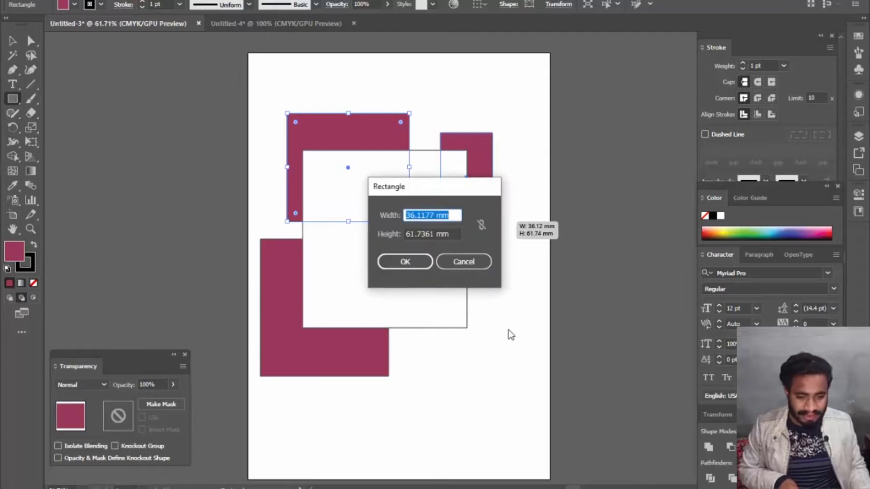
{"action": "left_click", "coordinate": [474, 260]}
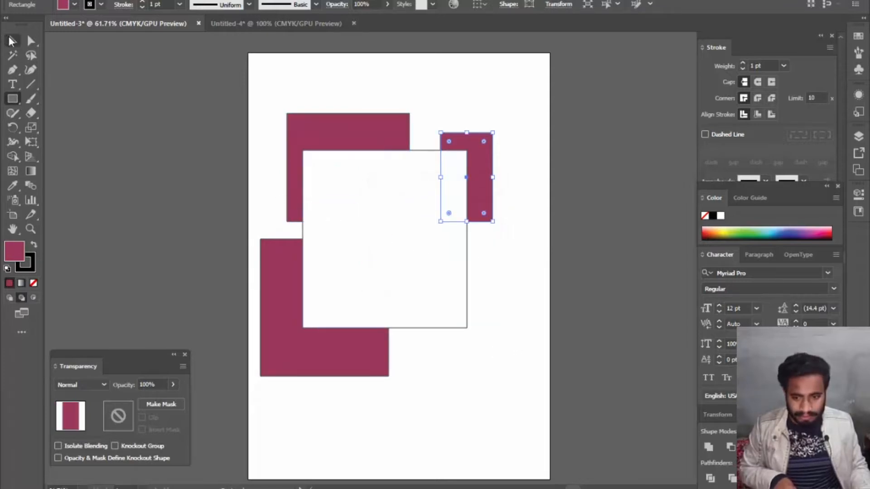
{"action": "left_click", "coordinate": [12, 41]}
{"action": "left_click", "coordinate": [184, 355]}
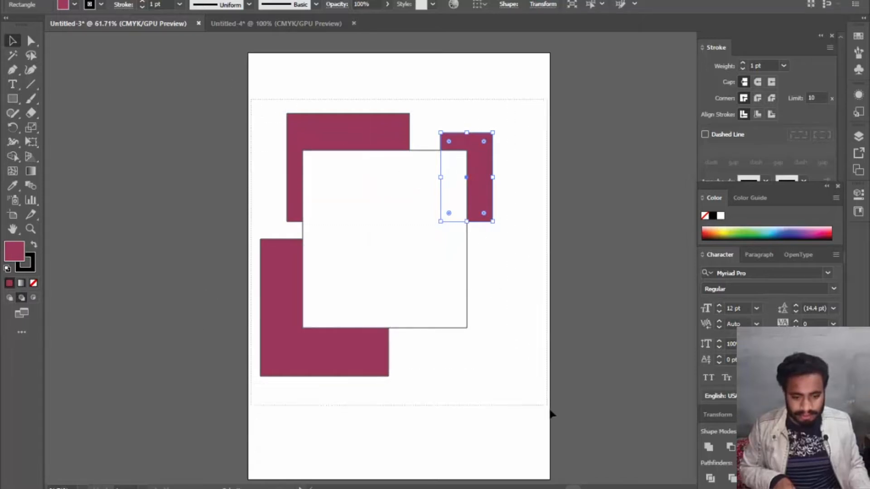
- Delete all rectangles from the artboard and draw a single new maroon rectangle in its upper half
{"action": "key", "text": "ctrl+a"}
{"action": "key", "text": "Delete"}
{"action": "left_click", "coordinate": [13, 101]}
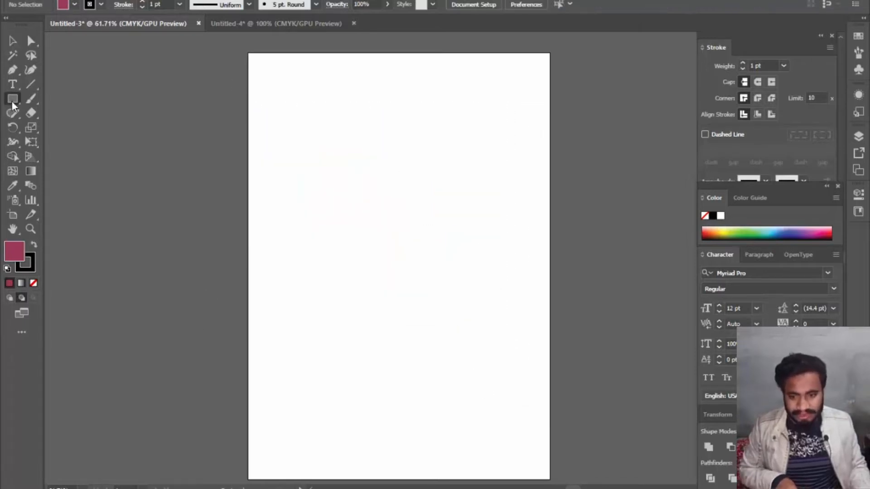
{"action": "mouse_move", "coordinate": [290, 140]}
{"action": "left_mouse_down"}
{"action": "mouse_move", "coordinate": [365, 220]}
{"action": "mouse_move", "coordinate": [472, 289]}
{"action": "left_mouse_up"}
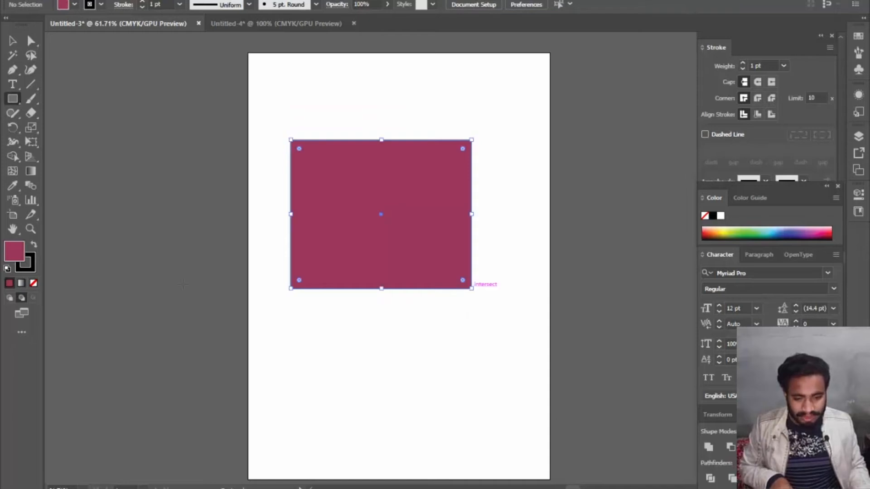
{"action": "left_click", "coordinate": [13, 40]}
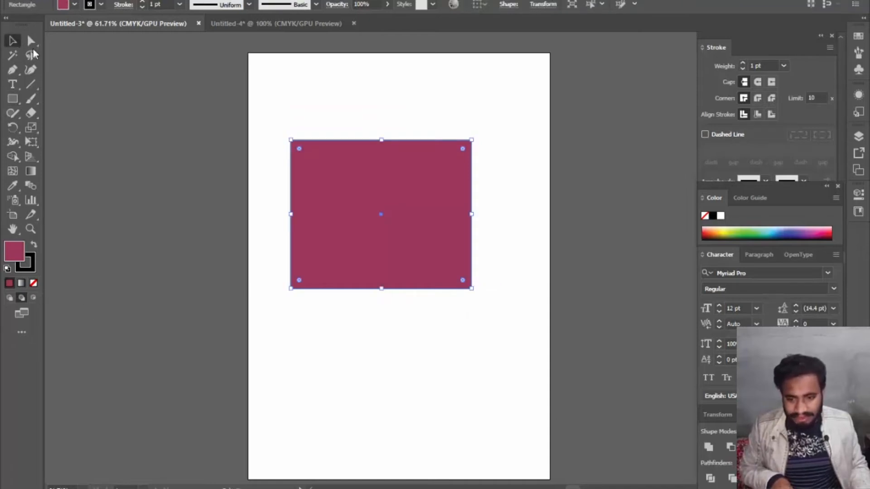
- Turn on Draw Inside mode for the maroon rectangle and choose the Star tool with fill colour 875C6B
{"action": "left_click", "coordinate": [34, 298]}
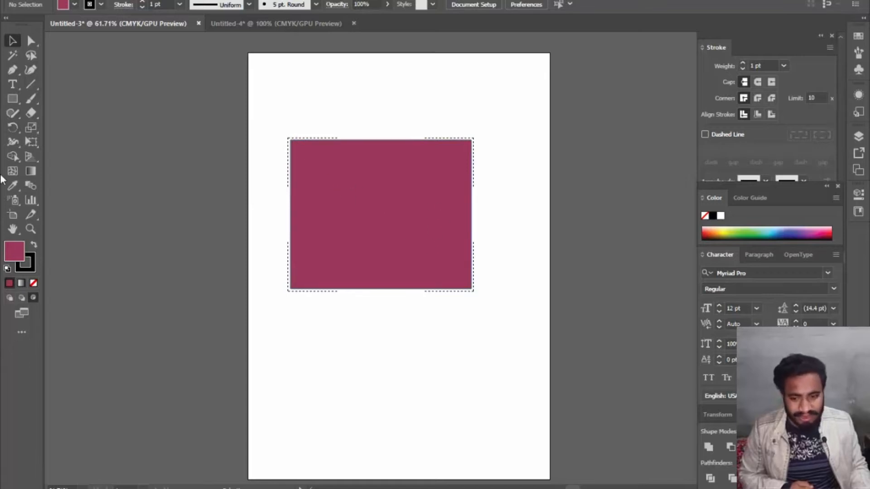
{"action": "left_click", "coordinate": [16, 103]}
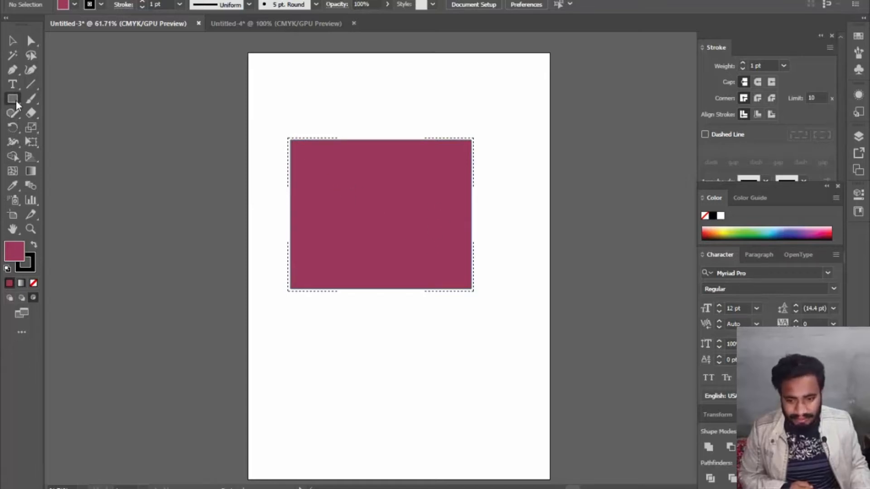
{"action": "left_click", "coordinate": [16, 103]}
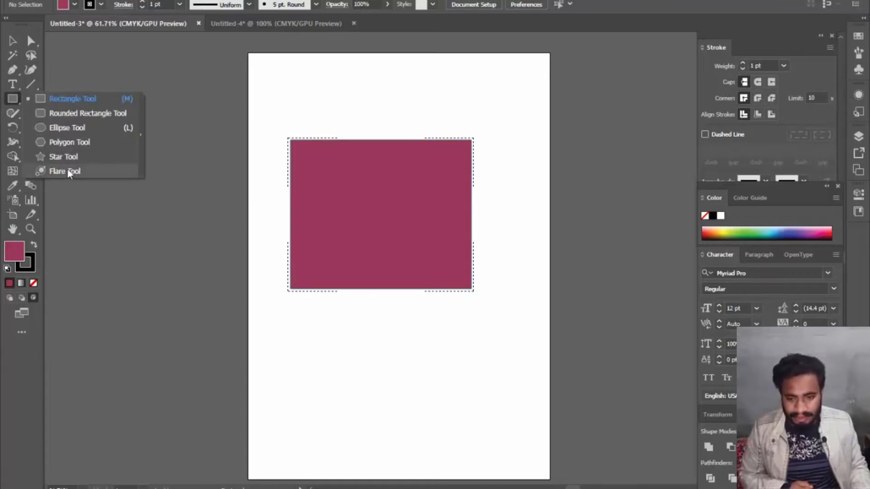
{"action": "left_click", "coordinate": [72, 158]}
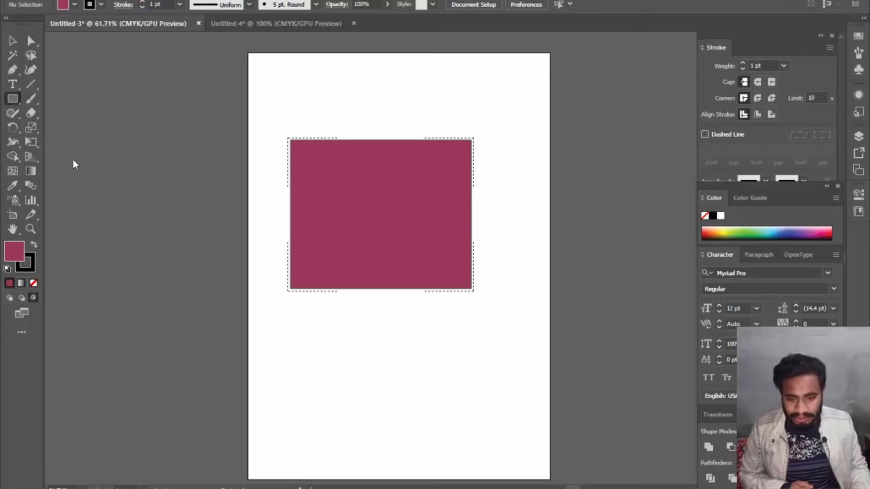
{"action": "double_click", "coordinate": [12, 258]}
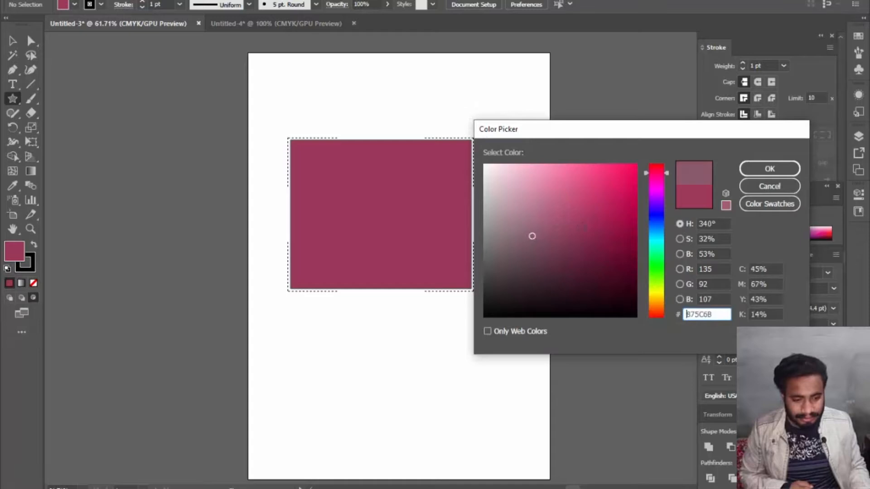
{"action": "left_click", "coordinate": [765, 171]}
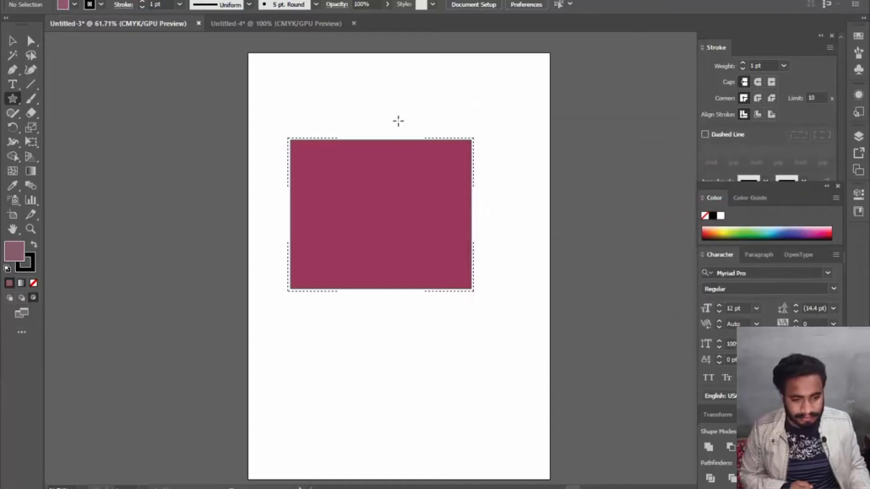
- Draw two five-pointed stars clipped inside the rectangle, over its upper edge and, about 219 × 224 mm, over its left side
{"action": "left_click_drag", "start_coordinate": [399, 120], "coordinate": [451, 206]}
{"action": "left_click", "coordinate": [453, 205]}
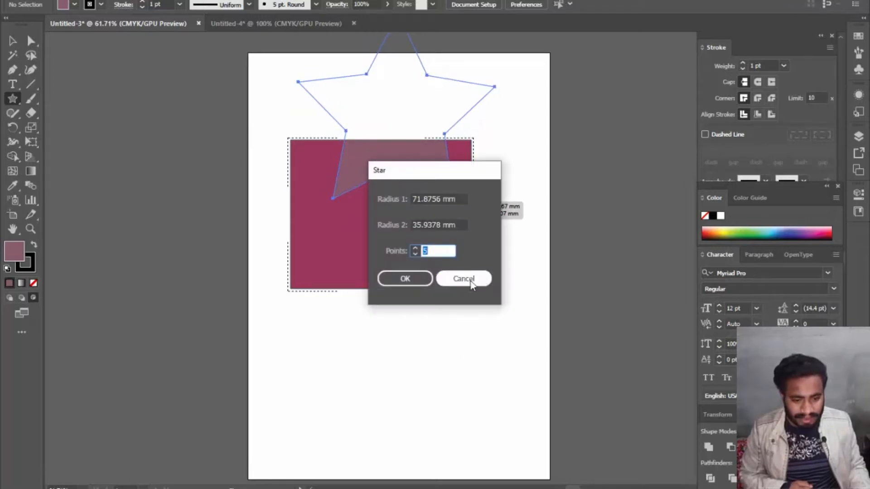
{"action": "left_click", "coordinate": [472, 285]}
{"action": "left_click", "coordinate": [380, 183]}
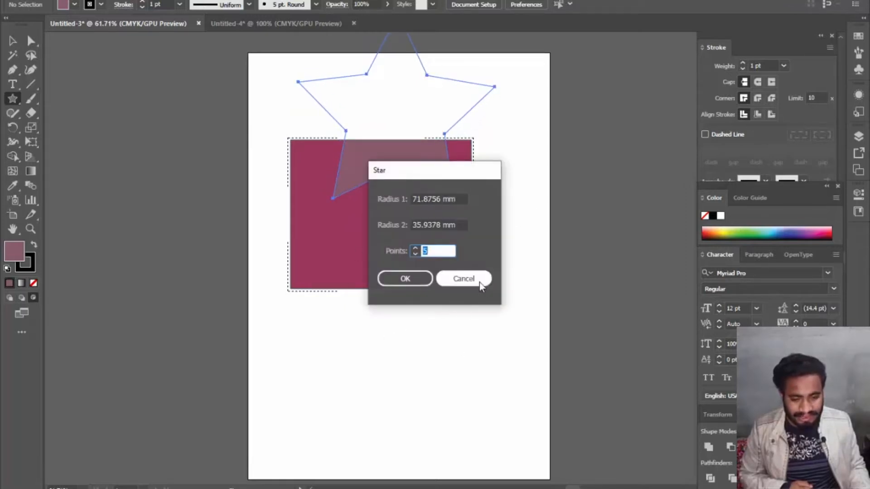
{"action": "left_click", "coordinate": [463, 278]}
{"action": "left_click_drag", "start_coordinate": [262, 195], "coordinate": [387, 307]}
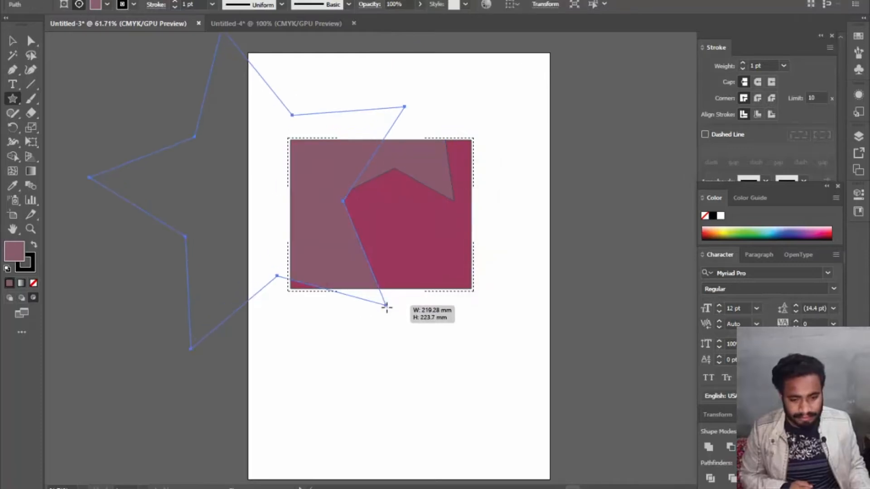
{"action": "left_click", "coordinate": [433, 317]}
{"action": "left_click", "coordinate": [469, 281]}
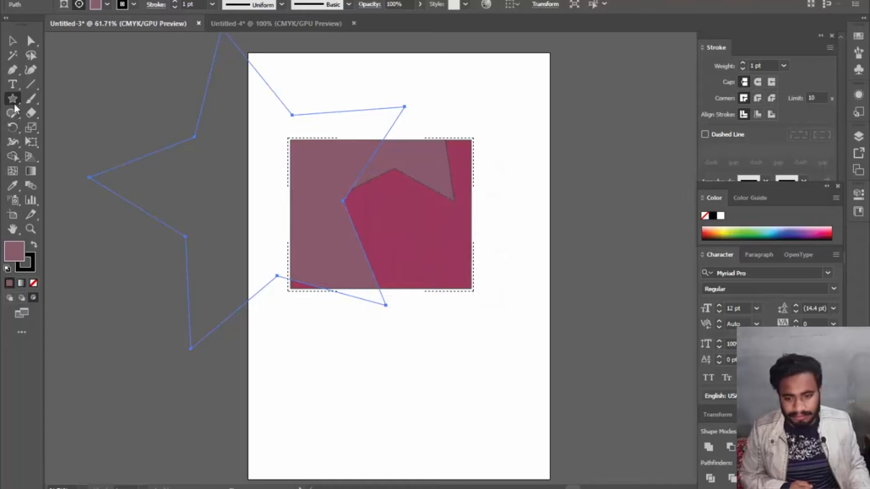
- Draw two ellipses clipped inside the rectangle's lower-right area, the first about 27 × 20 mm on the corner and the second larger above it
{"action": "left_click_drag", "start_coordinate": [10, 103], "coordinate": [70, 126]}
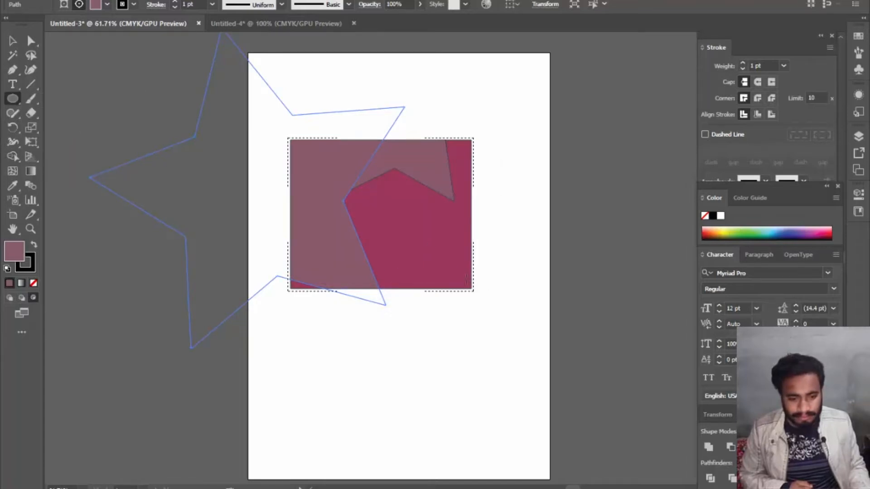
{"action": "left_click", "coordinate": [481, 291]}
{"action": "left_click", "coordinate": [458, 264]}
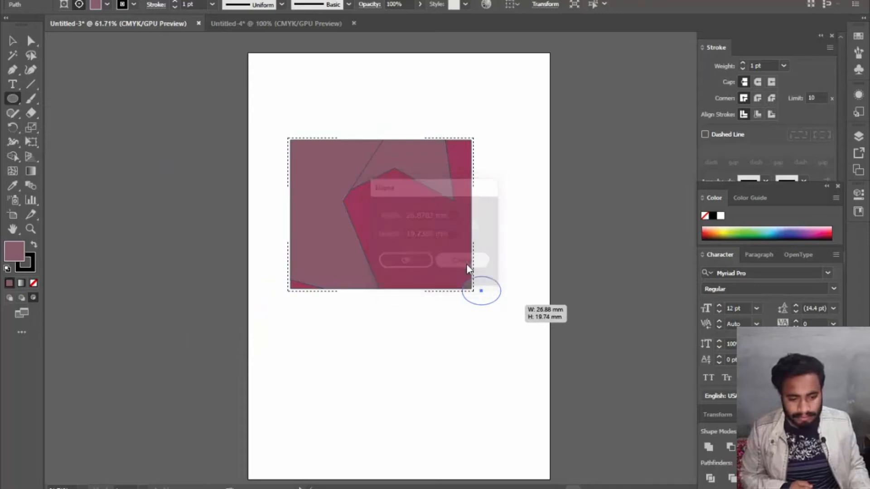
{"action": "left_click", "coordinate": [474, 276]}
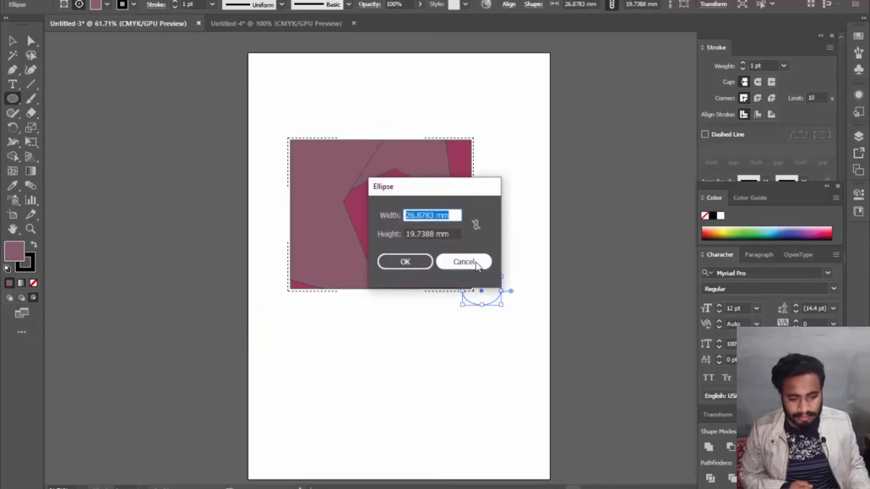
{"action": "left_click", "coordinate": [476, 265]}
{"action": "left_click_drag", "start_coordinate": [505, 230], "coordinate": [411, 279]}
{"action": "left_click_drag", "start_coordinate": [411, 284], "coordinate": [418, 320]}
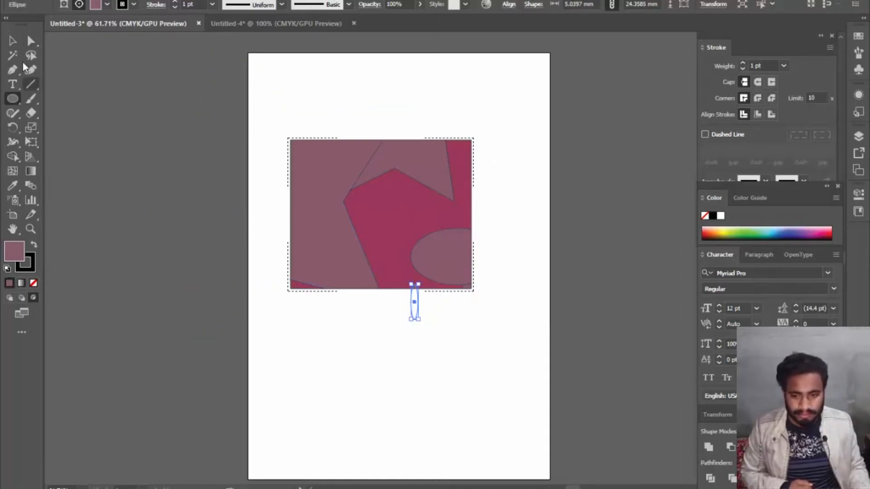
{"action": "left_click", "coordinate": [12, 41]}
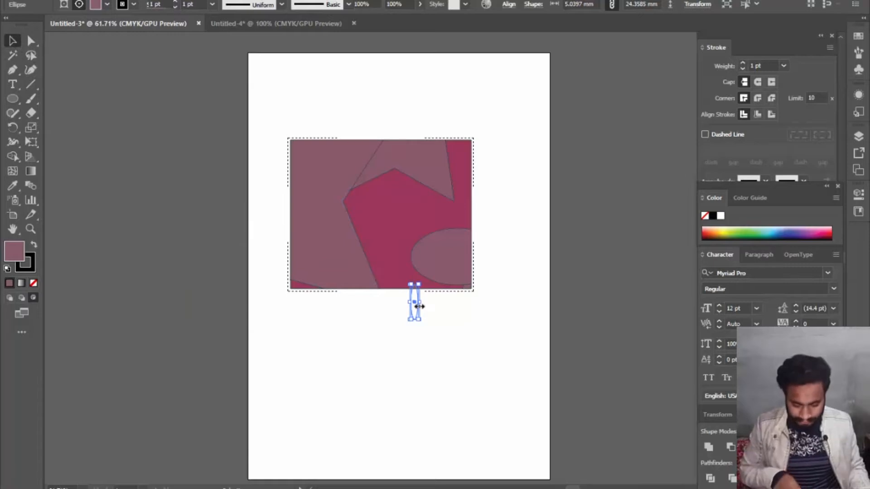
{"action": "key", "text": "Delete"}
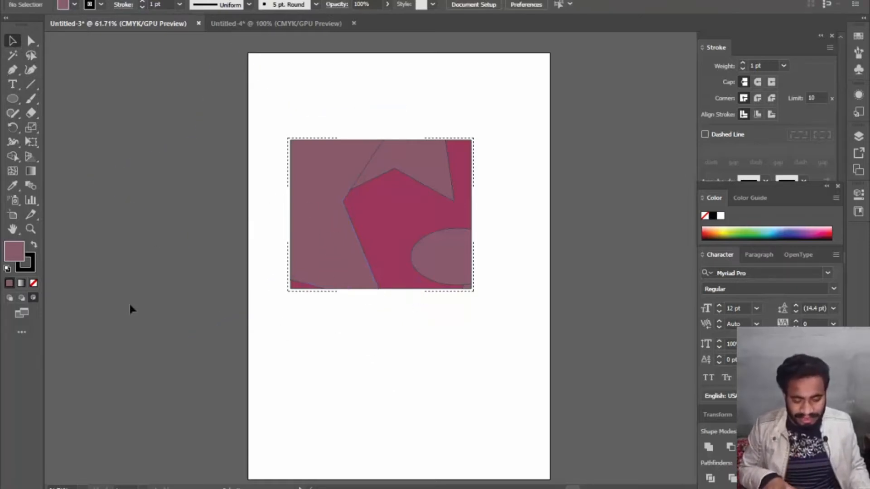
- Switch back to Draw Normal mode and draw an ellipse about 91 × 52 mm below the clipped rectangle
{"action": "left_click", "coordinate": [5, 299]}
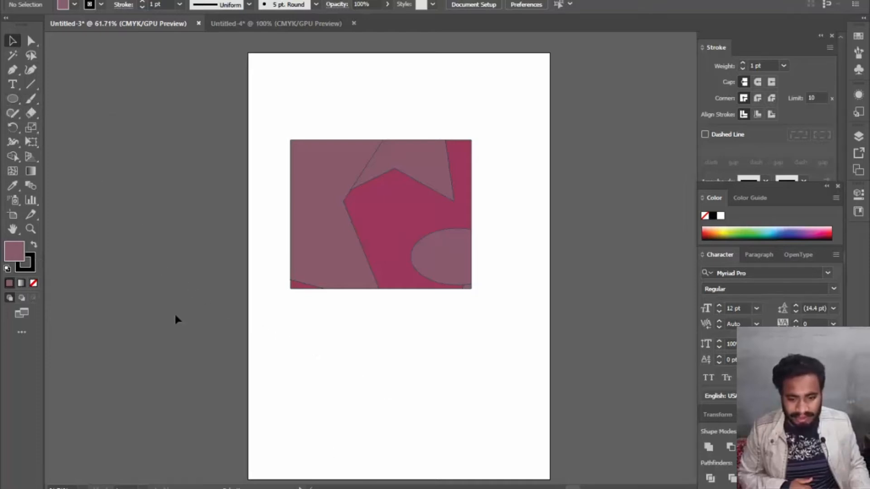
{"action": "left_click", "coordinate": [13, 98]}
{"action": "left_click_drag", "start_coordinate": [290, 347], "coordinate": [421, 421]}
{"action": "left_click", "coordinate": [479, 412]}
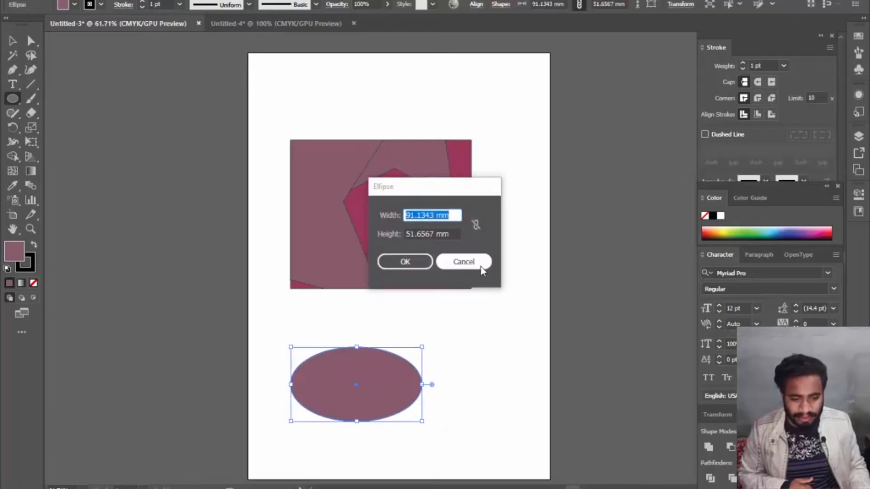
{"action": "left_click", "coordinate": [464, 262]}
- Add a small circle on the large ellipse's upper-right edge and an ellipse about 52 × 29 mm overlapping its right end
{"action": "left_click_drag", "start_coordinate": [402, 348], "coordinate": [415, 360]}
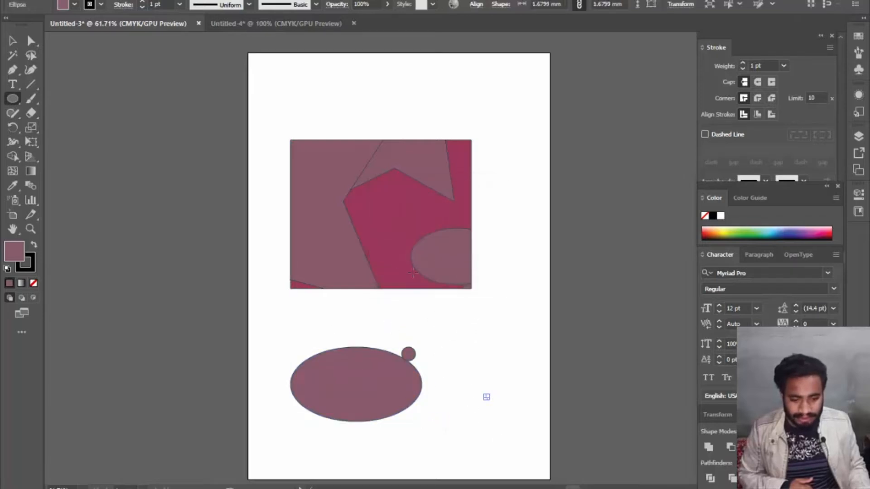
{"action": "left_click", "coordinate": [534, 383]}
{"action": "left_click", "coordinate": [466, 264]}
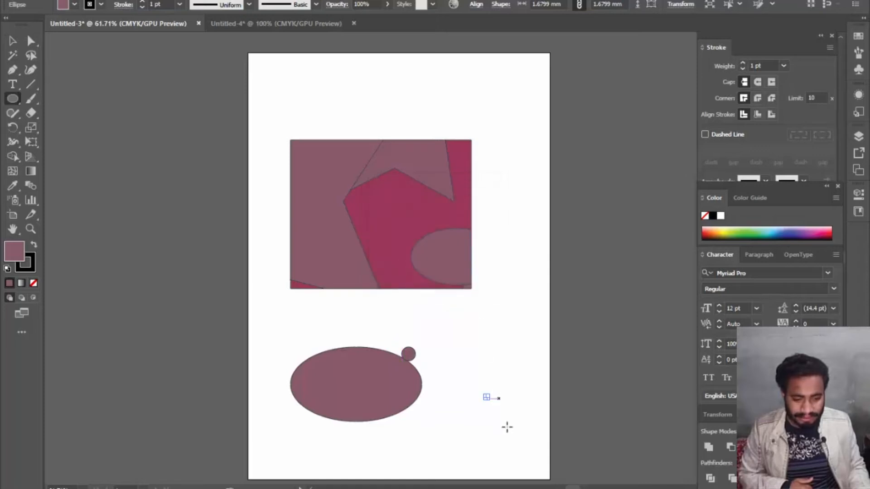
{"action": "left_click_drag", "start_coordinate": [466, 403], "coordinate": [391, 361]}
{"action": "left_click", "coordinate": [344, 335]}
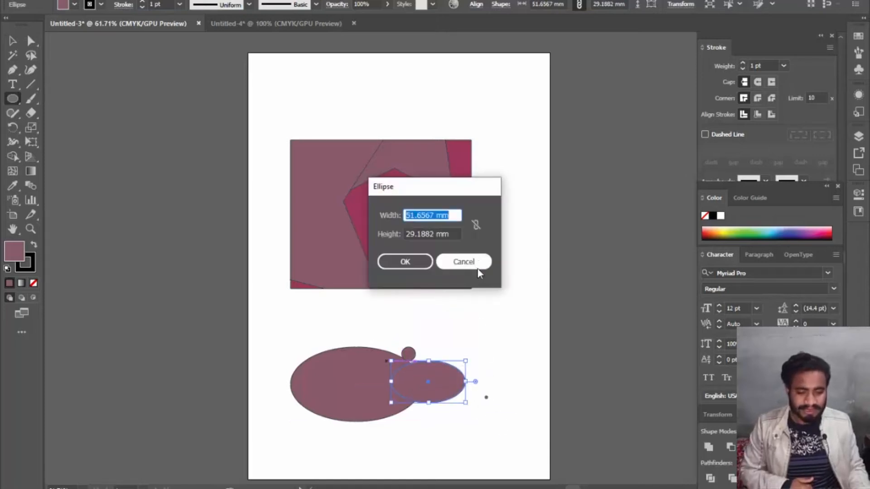
{"action": "left_click", "coordinate": [476, 261]}
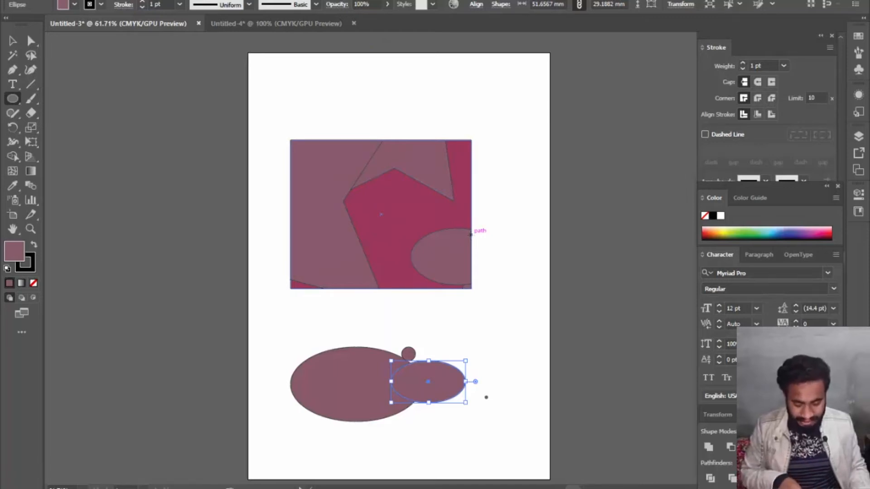
- Delete all artwork from the artboard and draw a new wide rectangle in its upper half
{"action": "key", "text": "ctrl+a"}
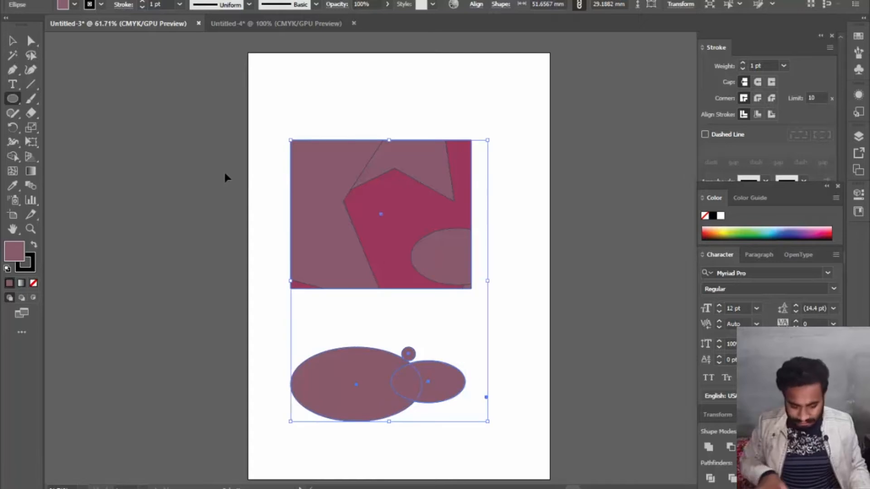
{"action": "key", "text": "Delete"}
{"action": "left_click", "coordinate": [9, 44]}
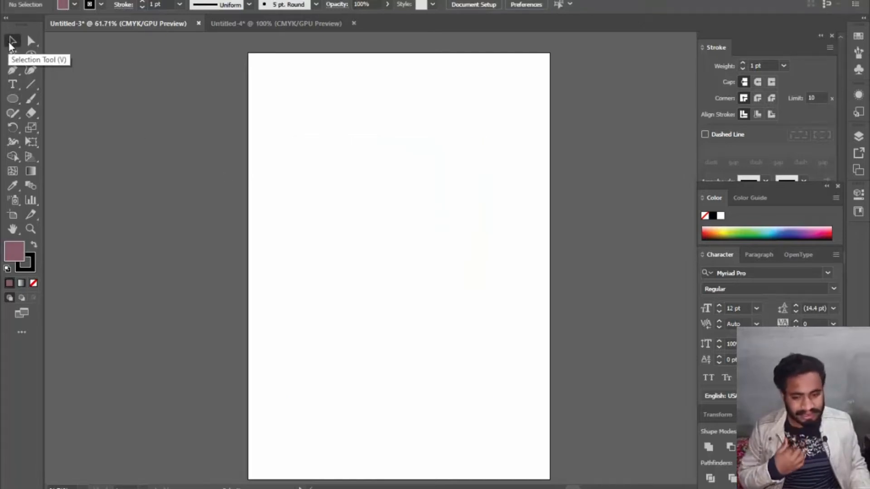
{"action": "left_click", "coordinate": [13, 100]}
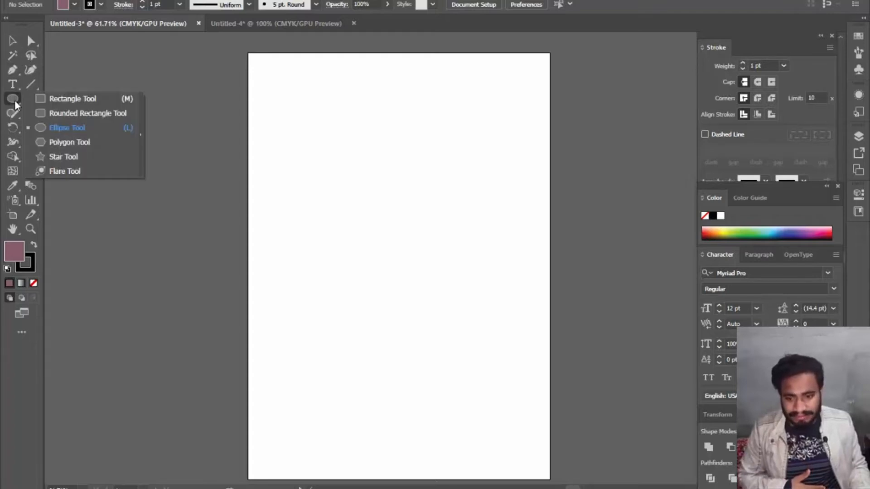
{"action": "left_click", "coordinate": [69, 100]}
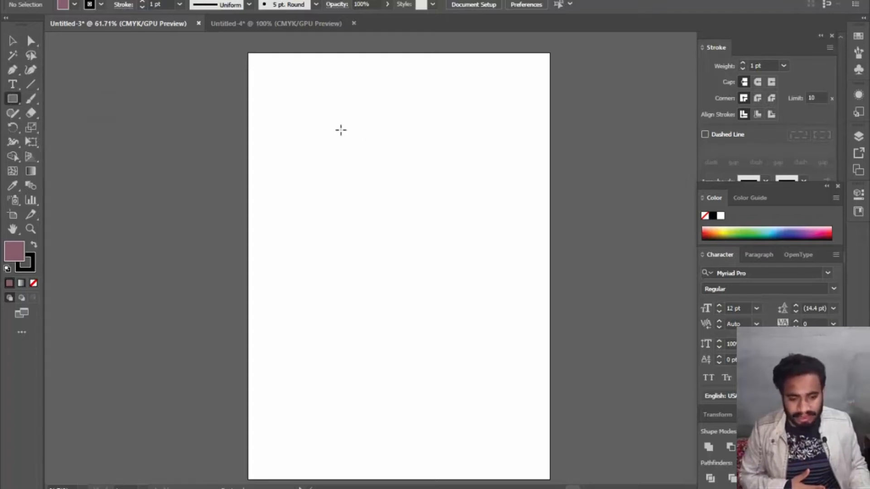
{"action": "left_click_drag", "start_coordinate": [302, 117], "coordinate": [486, 269]}
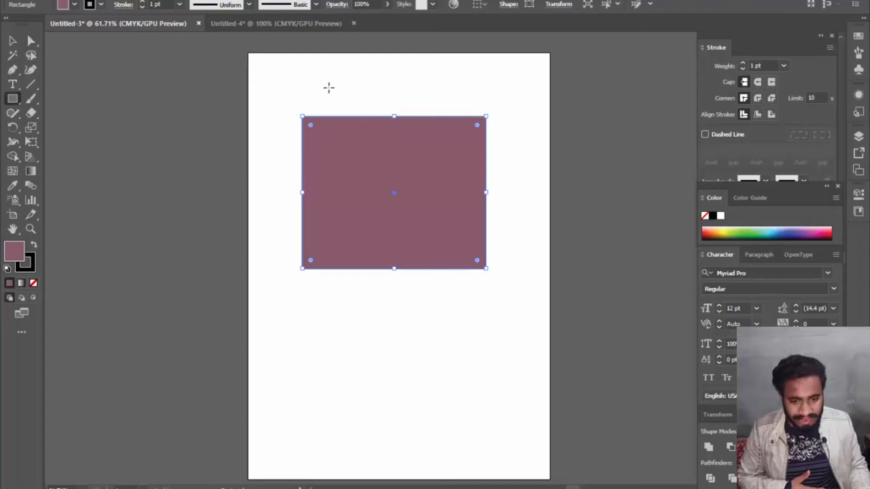
{"action": "mouse_move", "coordinate": [345, 97]}
{"action": "left_mouse_down"}
{"action": "mouse_move", "coordinate": [390, 217]}
{"action": "mouse_move", "coordinate": [441, 280]}
{"action": "left_mouse_up"}
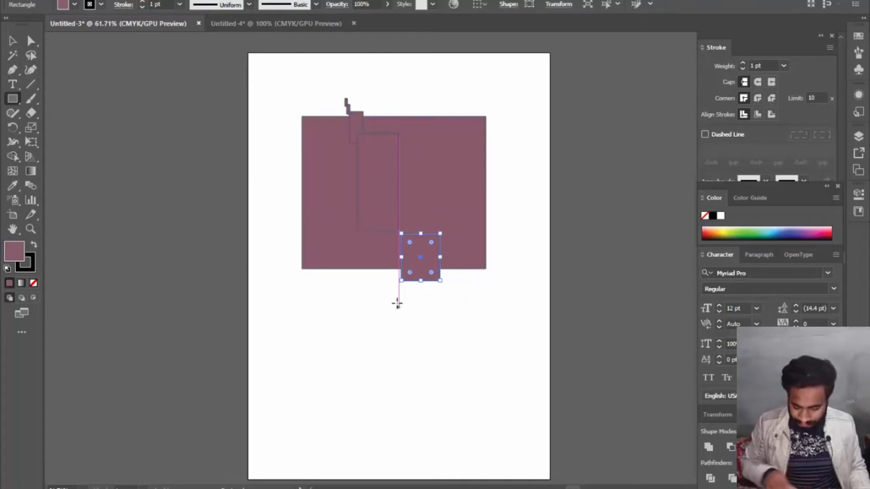
{"action": "key", "text": "ctrl+z"}
{"action": "key", "text": "ctrl+z"}
{"action": "key", "text": "ctrl+z"}
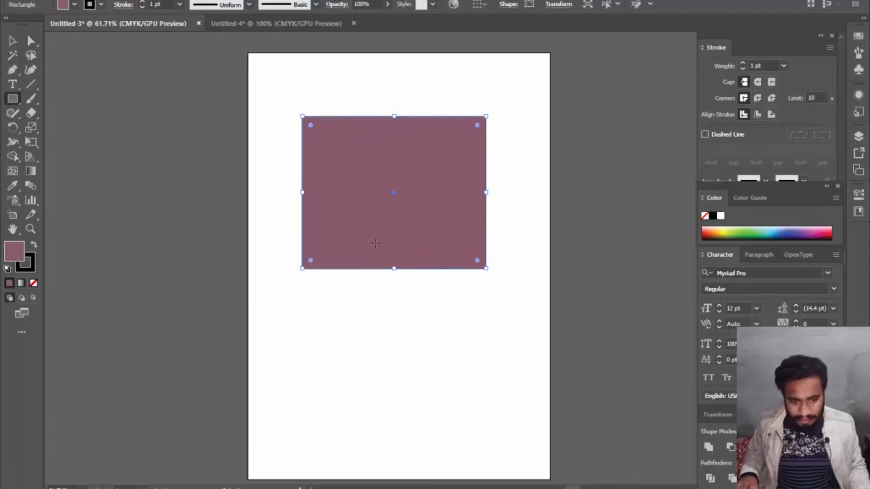
- Draw a tall rectangle crossing the middle of the wide one and fill it with pink E03275
{"action": "left_click_drag", "start_coordinate": [348, 88], "coordinate": [460, 318]}
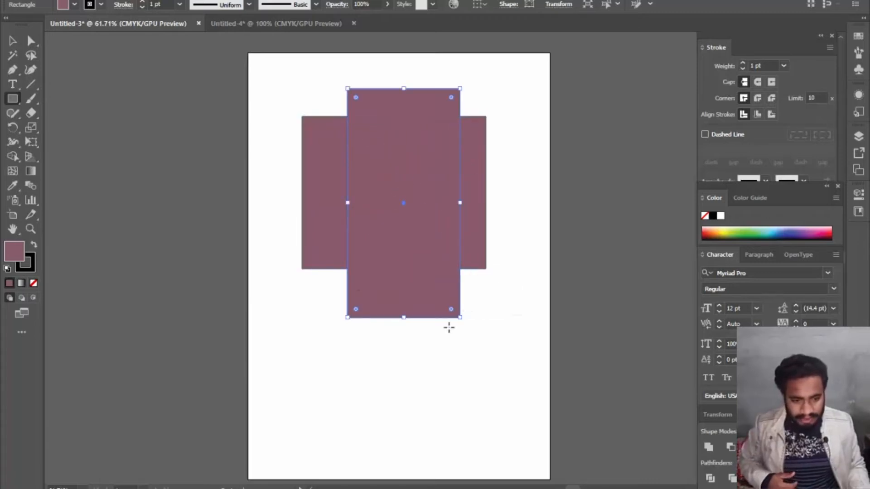
{"action": "left_click", "coordinate": [11, 46]}
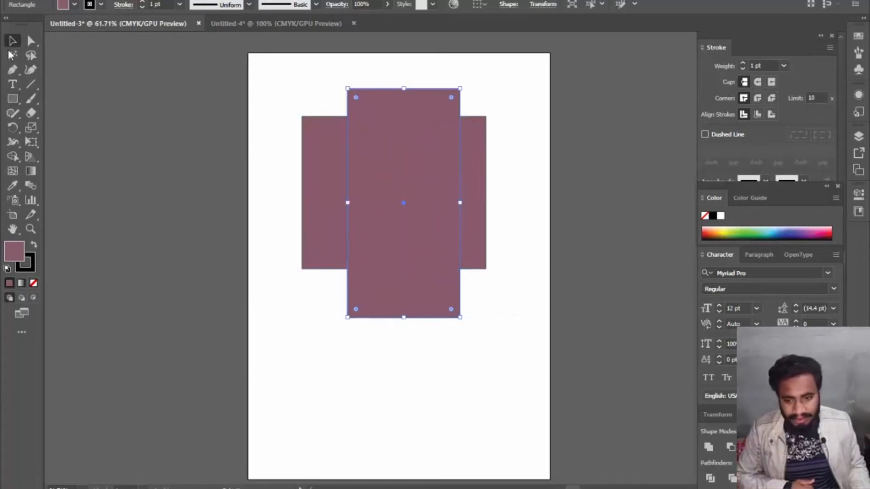
{"action": "double_click", "coordinate": [18, 250]}
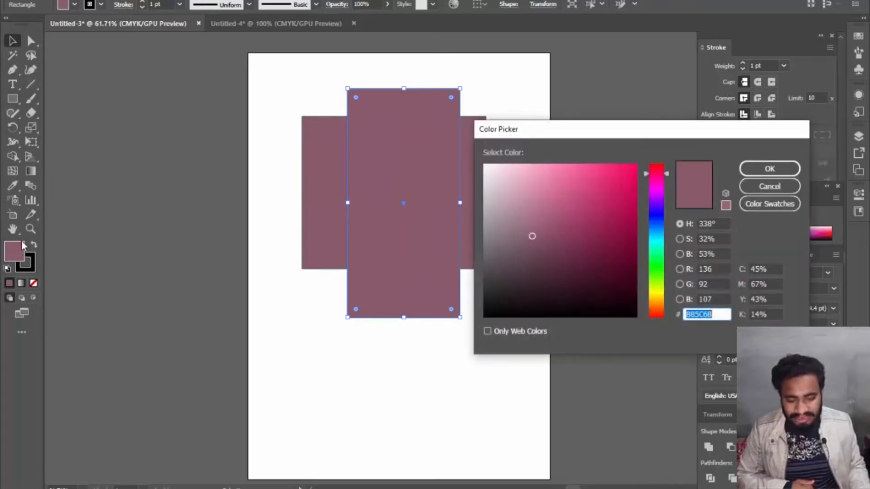
{"action": "left_click", "coordinate": [603, 181]}
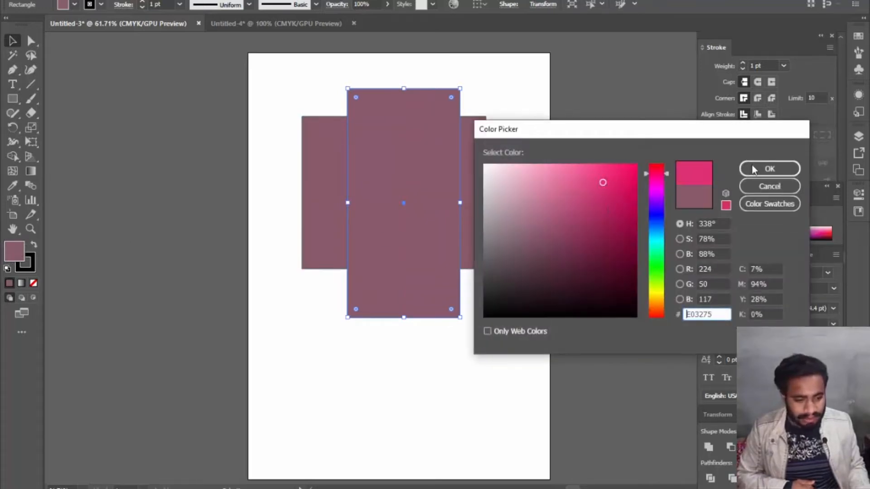
{"action": "left_click", "coordinate": [770, 168]}
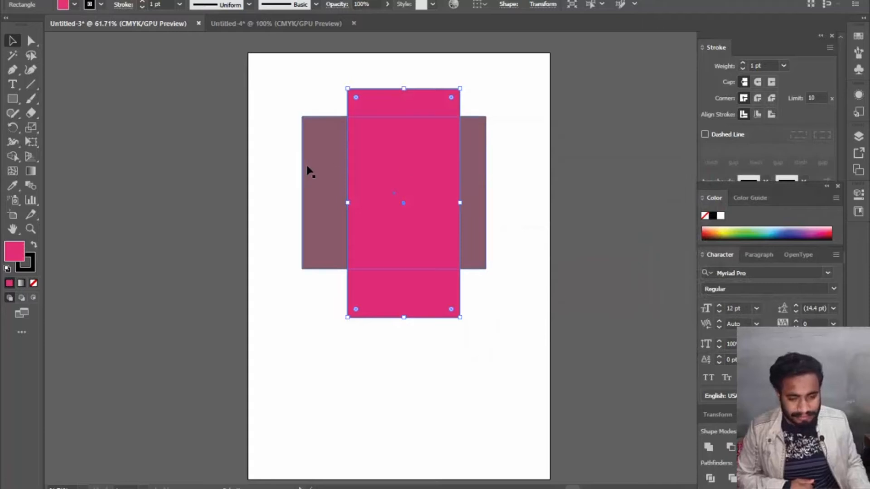
- Move the pink rectangle slightly left so it is centred horizontally over the wide rectangle, and clear the selection
{"action": "left_click_drag", "start_coordinate": [368, 166], "coordinate": [350, 167]}
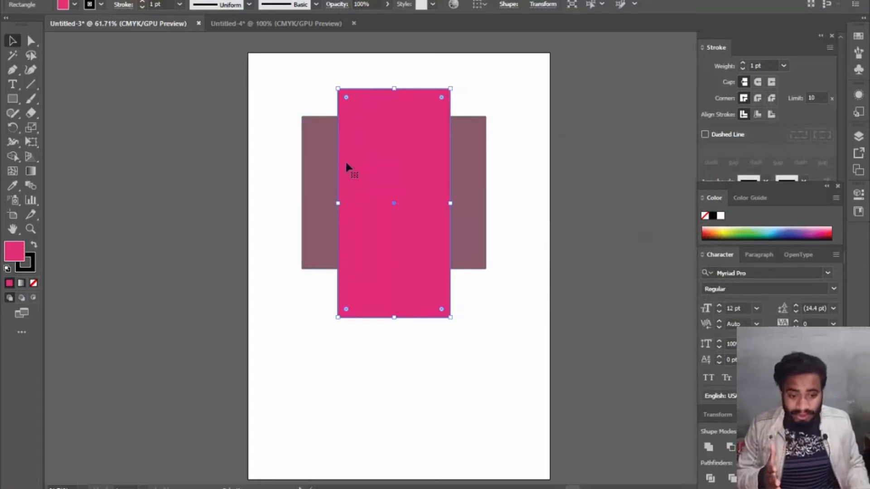
{"action": "left_click", "coordinate": [322, 169], "text": "shift"}
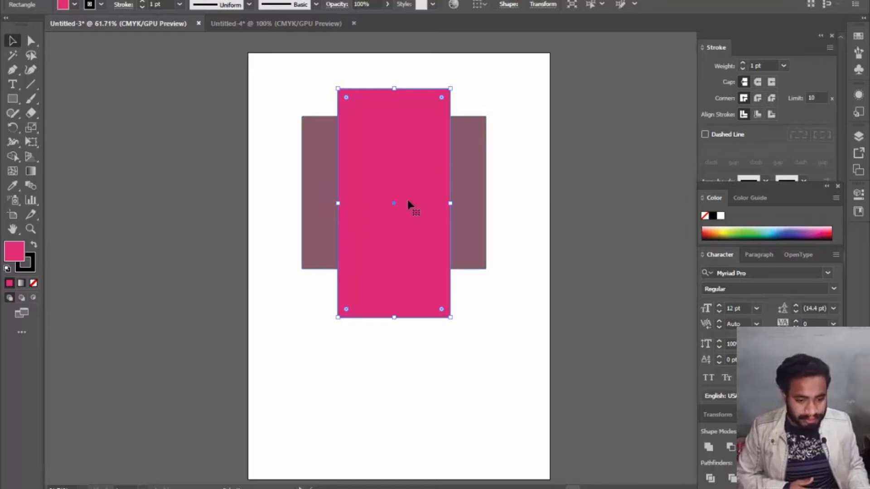
{"action": "left_click", "coordinate": [267, 77]}
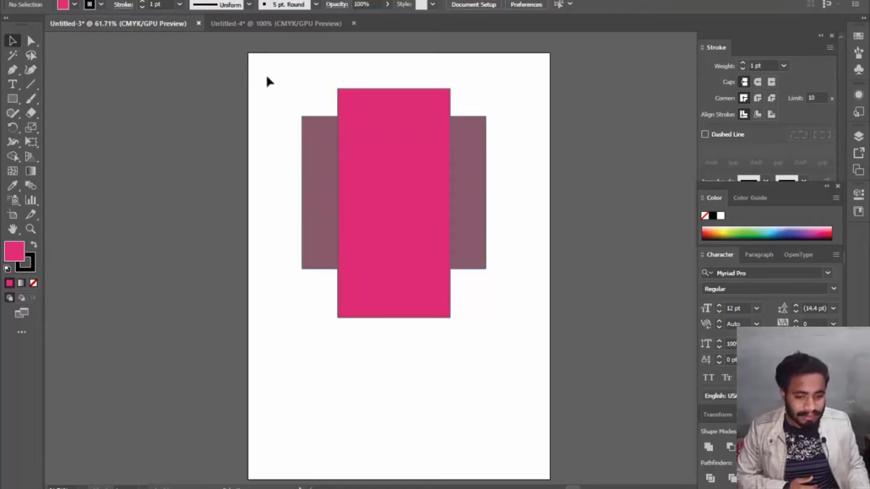
- Make a clipping mask from the two overlapping rectangles and move the clipped group up near the artboard's upper edge
{"action": "left_click_drag", "start_coordinate": [497, 287], "coordinate": [489, 285]}
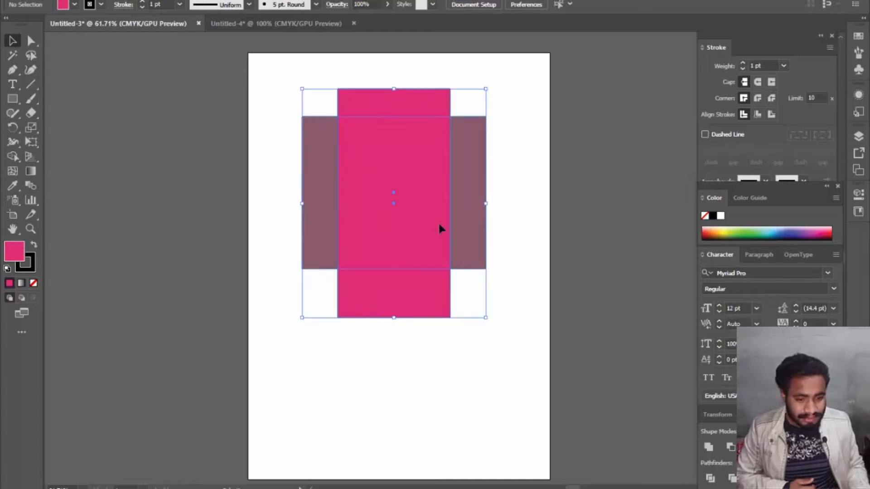
{"action": "right_click", "coordinate": [433, 200]}
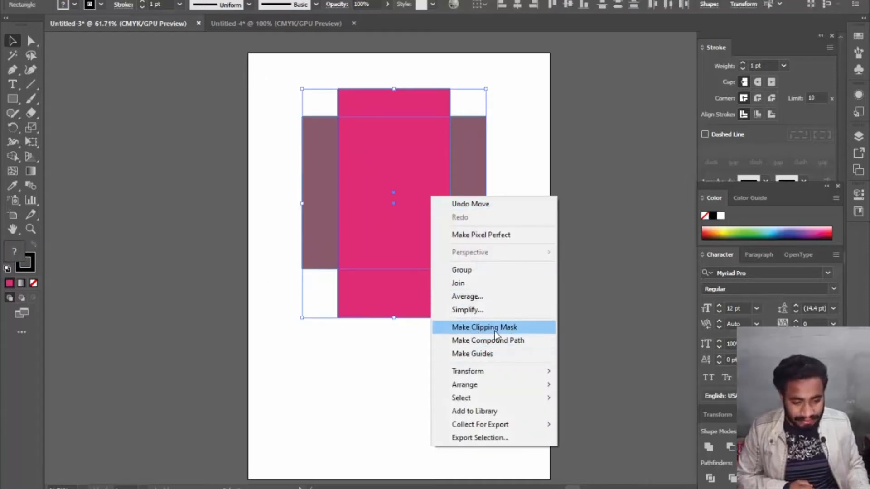
{"action": "left_click", "coordinate": [521, 334]}
{"action": "left_click", "coordinate": [431, 277]}
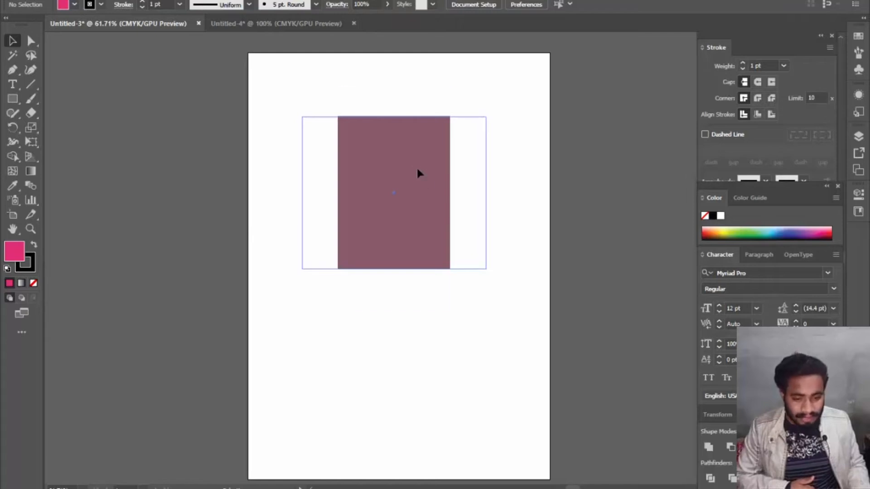
{"action": "left_click_drag", "start_coordinate": [418, 173], "coordinate": [412, 137]}
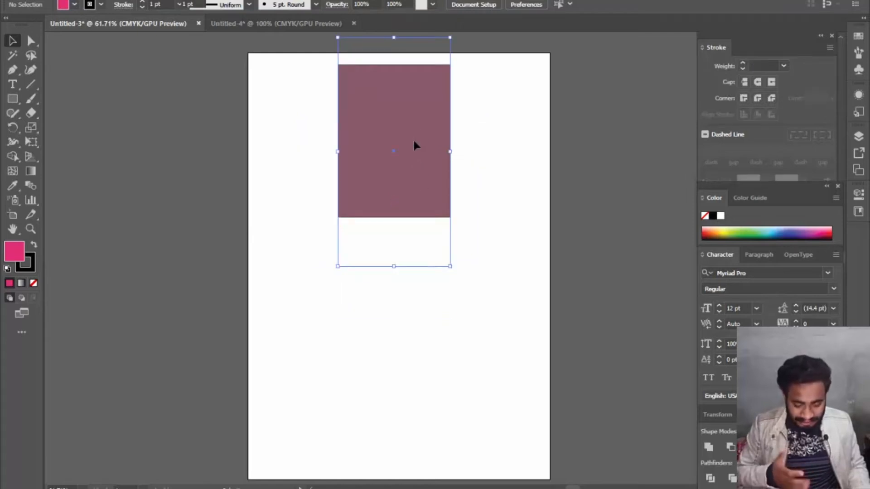
- Scribble overlapping freehand loops with the Paintbrush tool across the lower half of the artboard
{"action": "left_click", "coordinate": [32, 99]}
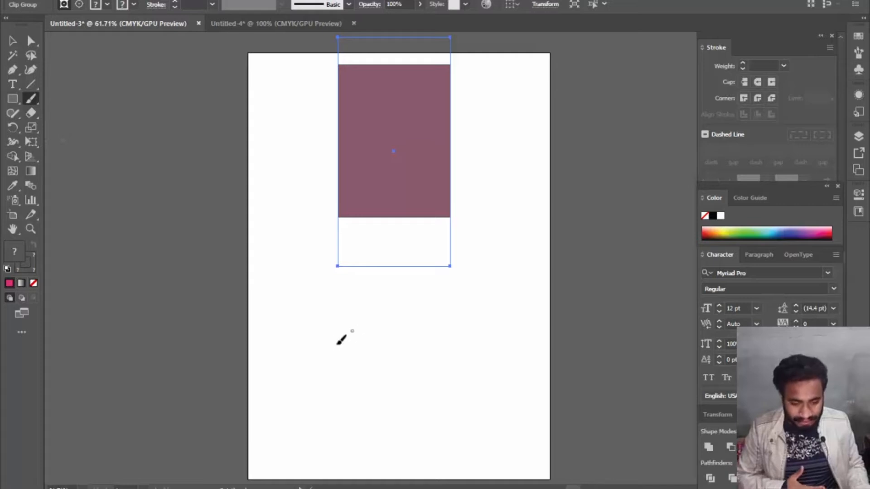
{"action": "mouse_move", "coordinate": [338, 344]}
{"action": "left_mouse_down"}
{"action": "mouse_move", "coordinate": [321, 337]}
{"action": "mouse_move", "coordinate": [306, 378]}
{"action": "mouse_move", "coordinate": [403, 349]}
{"action": "mouse_move", "coordinate": [276, 364]}
{"action": "mouse_move", "coordinate": [373, 347]}
{"action": "left_mouse_up"}
{"action": "left_click_drag", "start_coordinate": [325, 365], "coordinate": [407, 364]}
{"action": "left_click_drag", "start_coordinate": [399, 312], "coordinate": [378, 351]}
{"action": "left_click", "coordinate": [418, 327]}
{"action": "left_click", "coordinate": [413, 346]}
{"action": "left_click_drag", "start_coordinate": [322, 369], "coordinate": [410, 349]}
{"action": "mouse_move", "coordinate": [315, 319]}
{"action": "left_mouse_down"}
{"action": "mouse_move", "coordinate": [445, 438]}
{"action": "mouse_move", "coordinate": [318, 353]}
{"action": "mouse_move", "coordinate": [386, 409]}
{"action": "mouse_move", "coordinate": [299, 332]}
{"action": "mouse_move", "coordinate": [363, 311]}
{"action": "mouse_move", "coordinate": [436, 334]}
{"action": "left_mouse_up"}
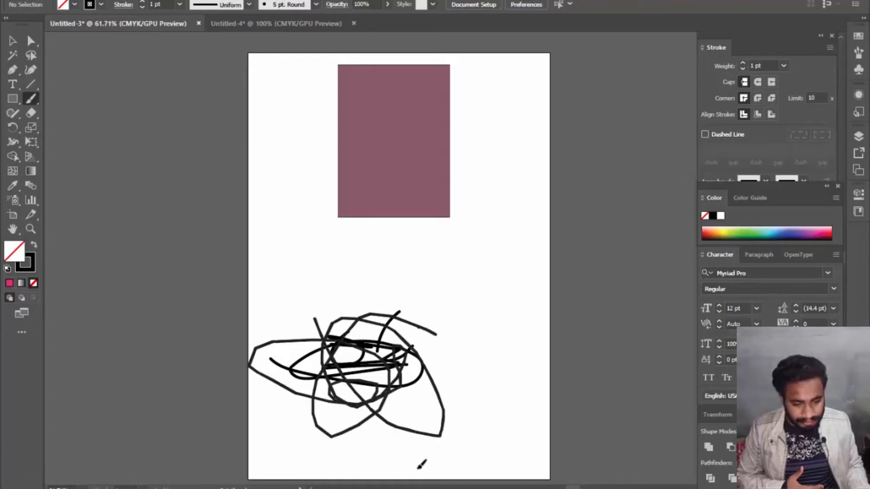
{"action": "mouse_move", "coordinate": [431, 395]}
{"action": "left_mouse_down"}
{"action": "mouse_move", "coordinate": [274, 359]}
{"action": "mouse_move", "coordinate": [277, 284]}
{"action": "mouse_move", "coordinate": [436, 376]}
{"action": "mouse_move", "coordinate": [428, 295]}
{"action": "left_mouse_up"}
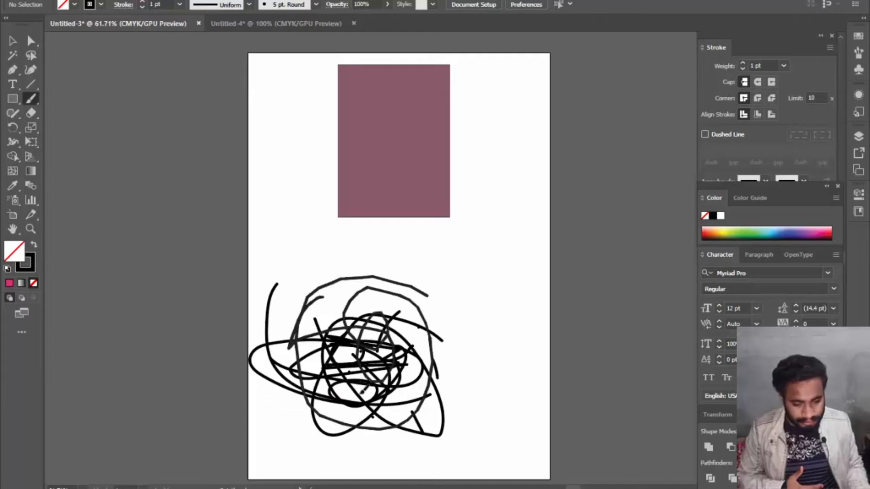
{"action": "mouse_move", "coordinate": [323, 297]}
{"action": "left_mouse_down"}
{"action": "mouse_move", "coordinate": [436, 321]}
{"action": "mouse_move", "coordinate": [407, 423]}
{"action": "mouse_move", "coordinate": [277, 313]}
{"action": "mouse_move", "coordinate": [431, 398]}
{"action": "mouse_move", "coordinate": [299, 376]}
{"action": "mouse_move", "coordinate": [315, 410]}
{"action": "left_mouse_up"}
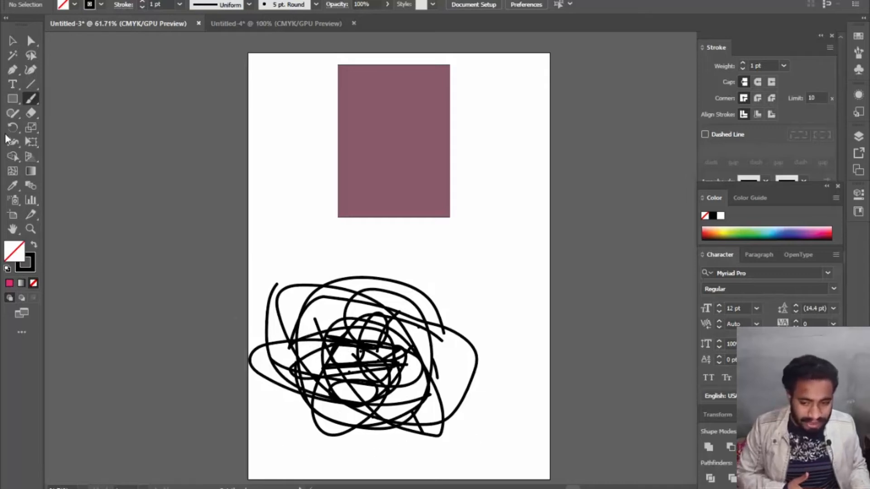
- Draw a rectangle over the centre of the scribble and fill it with a strong pink
{"action": "left_click", "coordinate": [14, 99]}
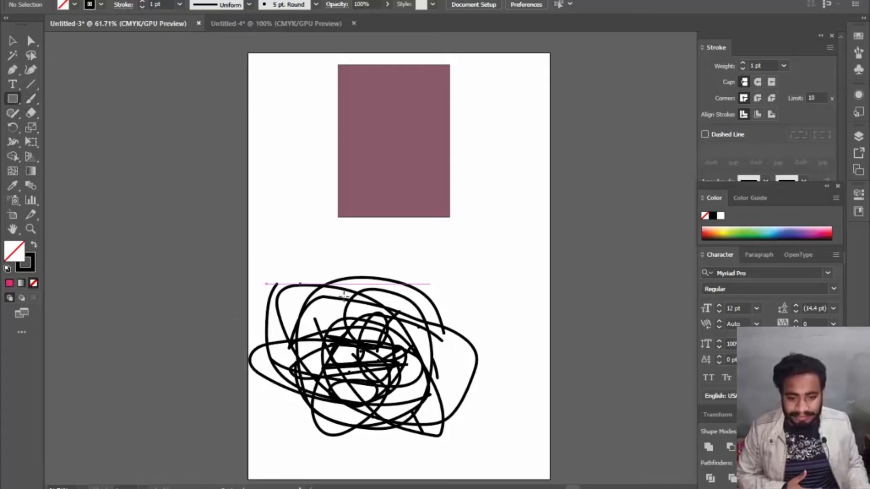
{"action": "mouse_move", "coordinate": [297, 307]}
{"action": "left_mouse_down"}
{"action": "mouse_move", "coordinate": [430, 380]}
{"action": "mouse_move", "coordinate": [444, 404]}
{"action": "left_mouse_up"}
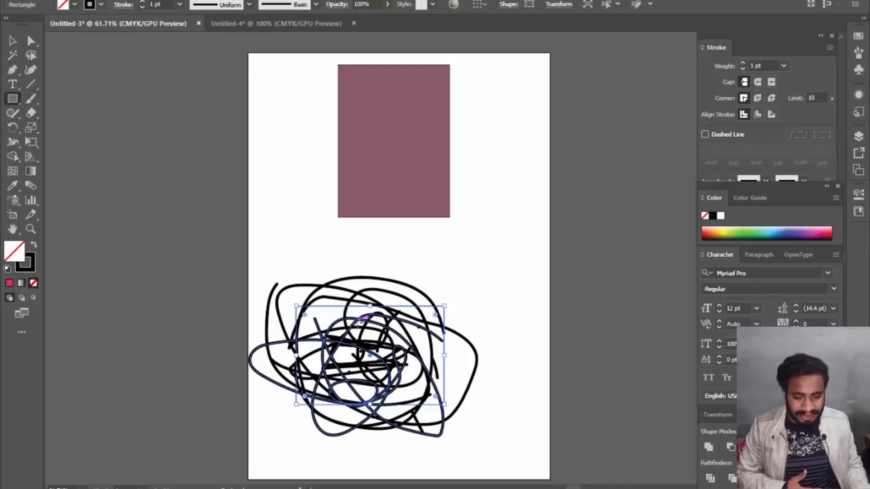
{"action": "double_click", "coordinate": [16, 249]}
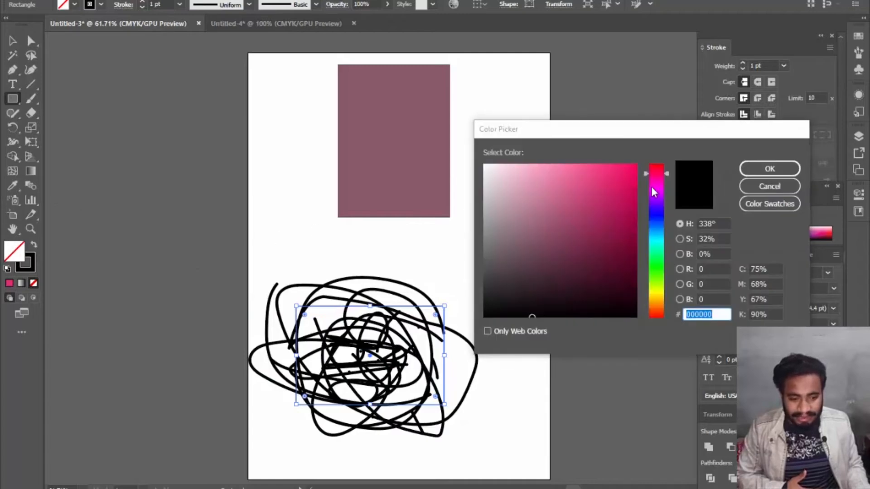
{"action": "left_click", "coordinate": [610, 191]}
{"action": "left_click", "coordinate": [770, 169]}
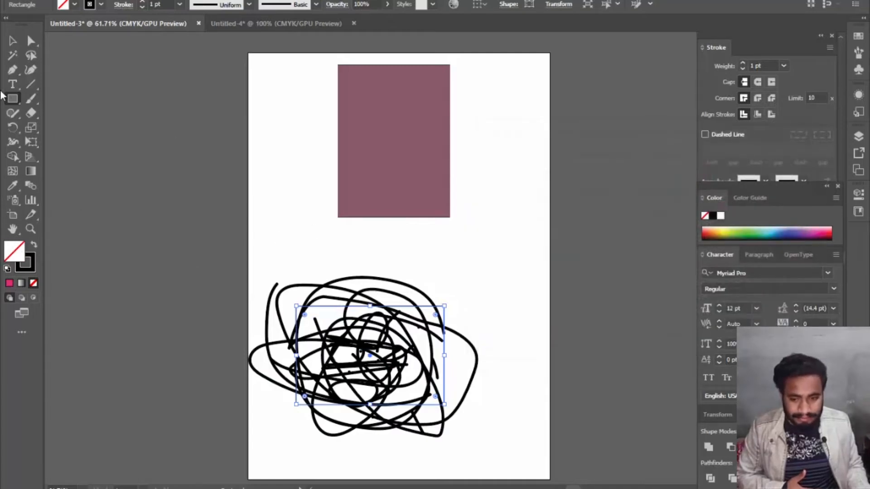
- Delete the earlier clipped rectangle group from the upper part of the artboard, leaving the scribble and pink rectangle
{"action": "left_click", "coordinate": [13, 41]}
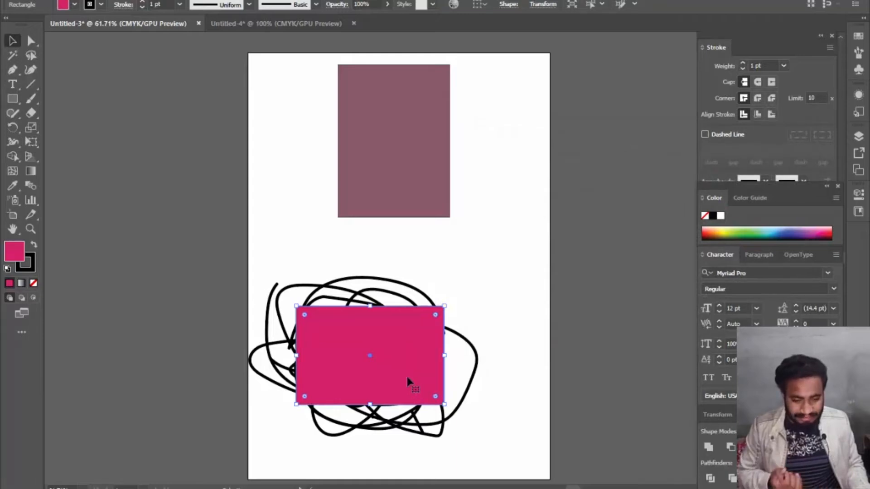
{"action": "mouse_move", "coordinate": [226, 247]}
{"action": "left_mouse_down"}
{"action": "mouse_move", "coordinate": [417, 331]}
{"action": "mouse_move", "coordinate": [502, 410]}
{"action": "mouse_move", "coordinate": [526, 459]}
{"action": "mouse_move", "coordinate": [515, 460]}
{"action": "left_mouse_up"}
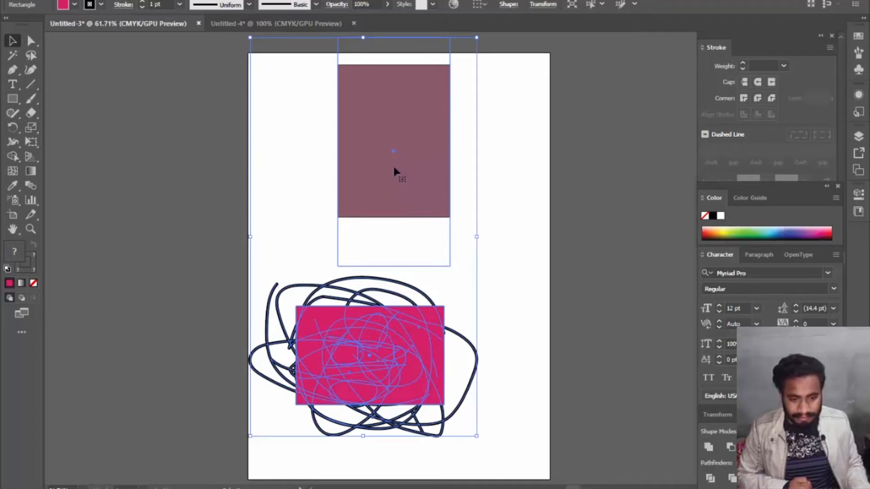
{"action": "key", "text": "ctrl+7"}
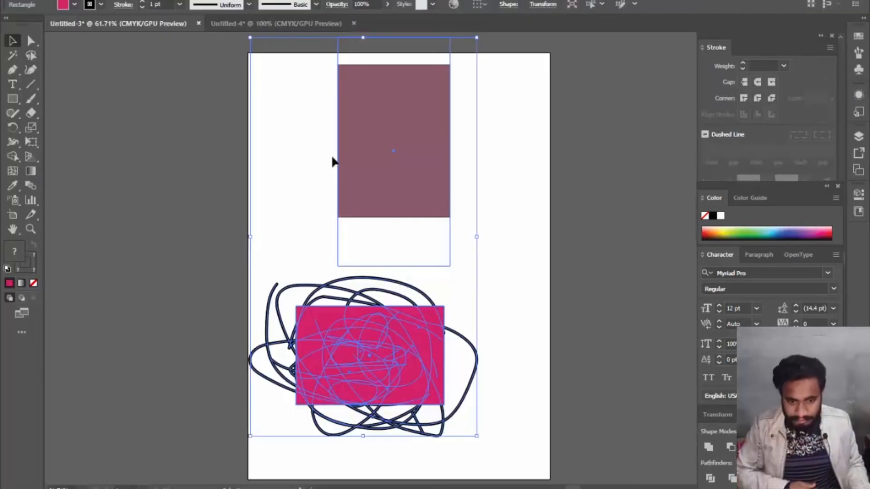
{"action": "left_click", "coordinate": [412, 138]}
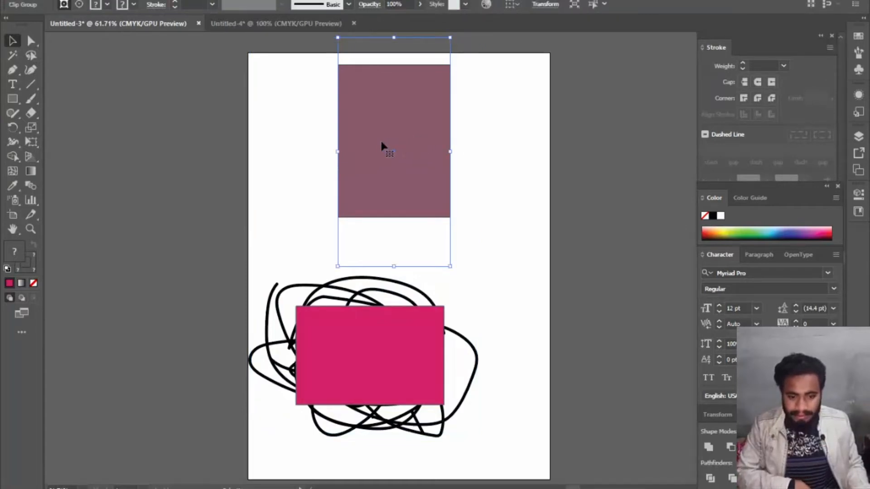
{"action": "key", "text": "Delete"}
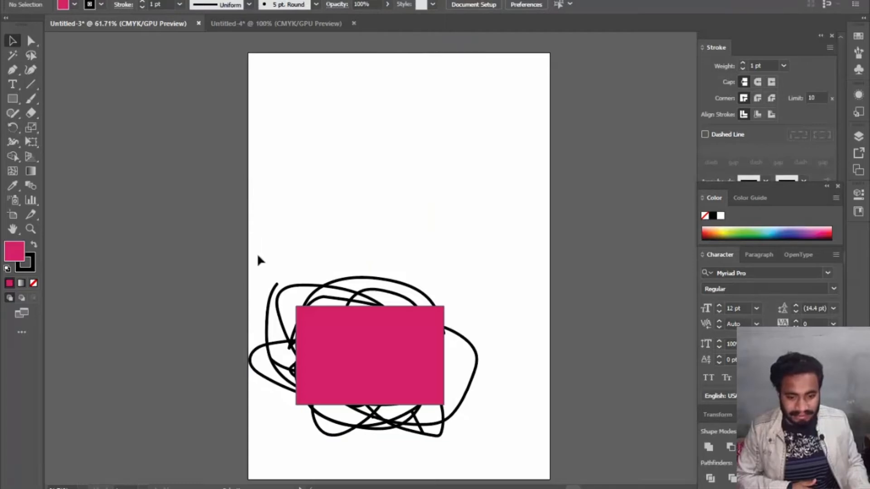
- Make a clipping mask from the pink rectangle and the scribble beneath it, and move the clipped group into the artboard's upper half
{"action": "left_click", "coordinate": [379, 335]}
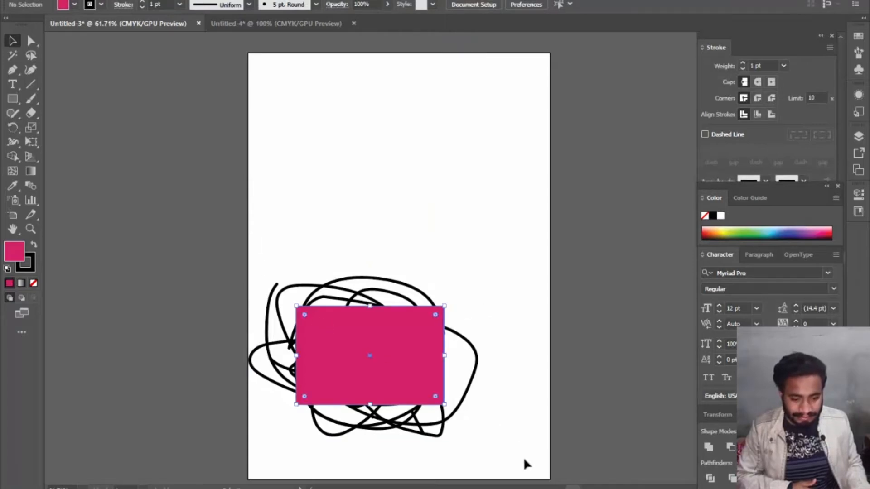
{"action": "mouse_move", "coordinate": [525, 461]}
{"action": "left_mouse_down"}
{"action": "mouse_move", "coordinate": [418, 424]}
{"action": "mouse_move", "coordinate": [284, 327]}
{"action": "mouse_move", "coordinate": [249, 255]}
{"action": "mouse_move", "coordinate": [233, 248]}
{"action": "left_mouse_up"}
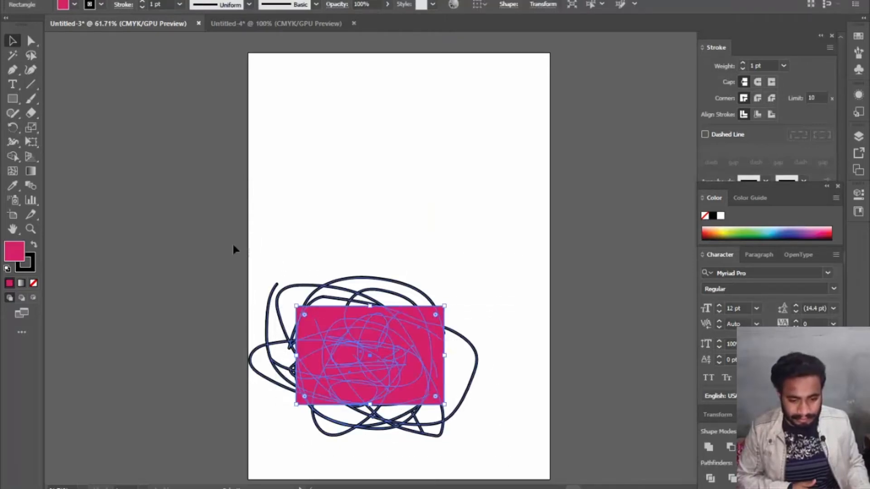
{"action": "left_click", "coordinate": [234, 248]}
{"action": "mouse_move", "coordinate": [390, 389]}
{"action": "left_mouse_down"}
{"action": "mouse_move", "coordinate": [251, 280]}
{"action": "mouse_move", "coordinate": [245, 261]}
{"action": "left_mouse_up"}
{"action": "right_click", "coordinate": [321, 313]}
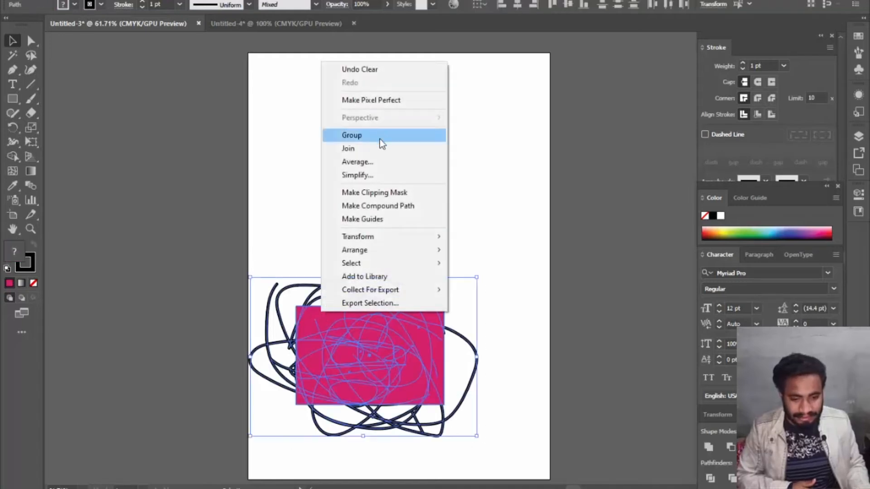
{"action": "left_click", "coordinate": [369, 199]}
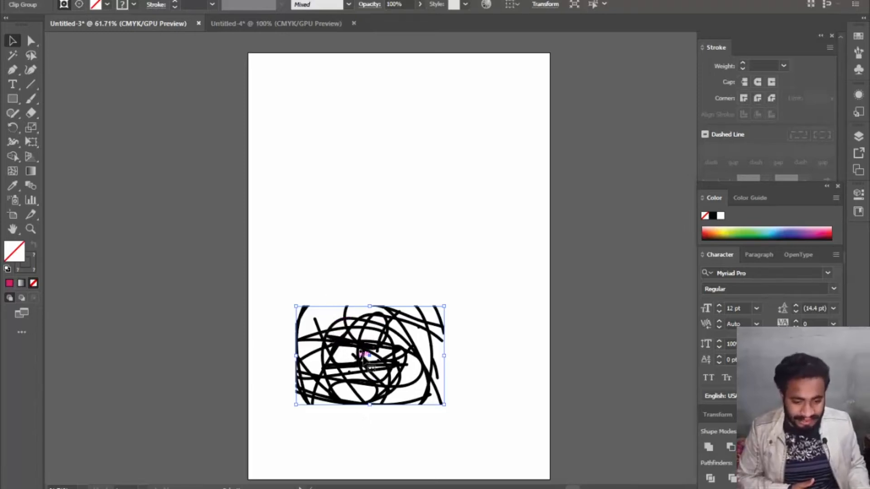
{"action": "left_click_drag", "start_coordinate": [378, 334], "coordinate": [395, 181]}
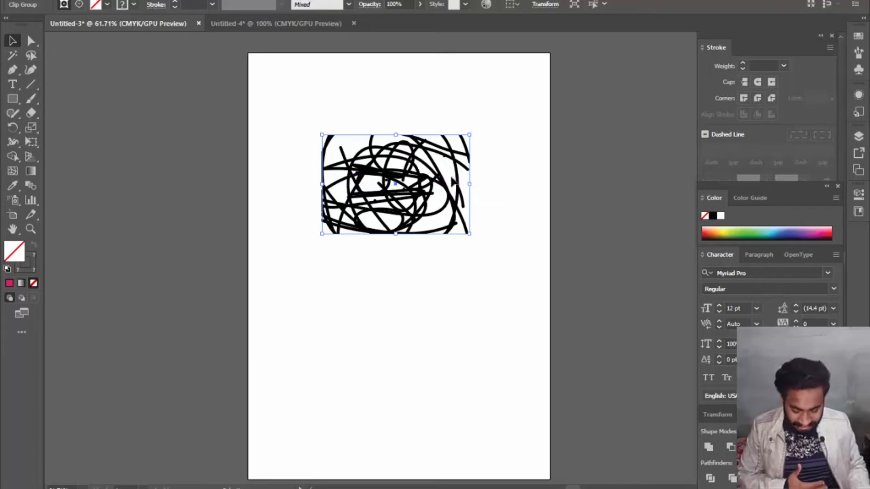
- Delete the clipped scribble and switch to the Untitled-4 document
{"action": "key", "text": "Delete"}
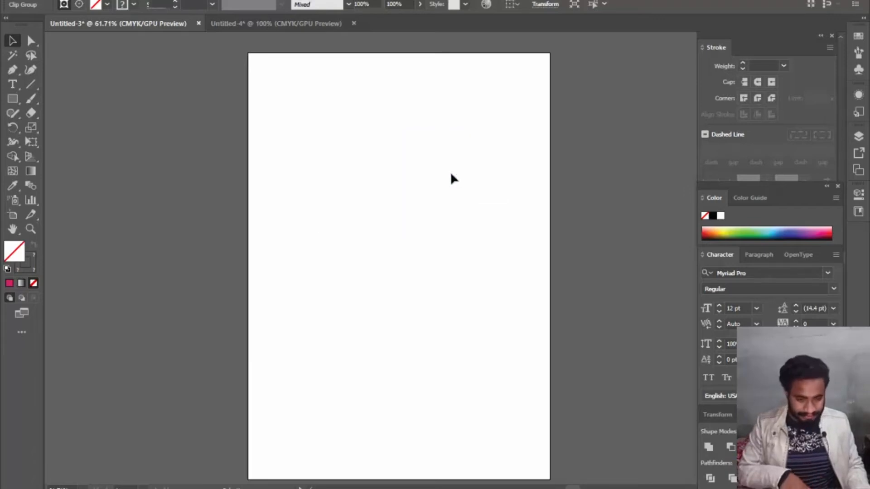
{"action": "left_click", "coordinate": [255, 24]}
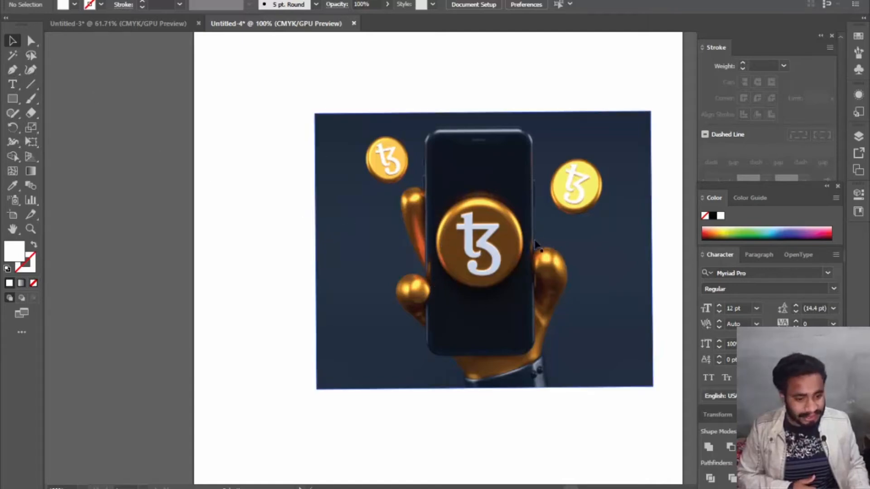
- Draw a circle about 38 mm across with the Ellipse tool and position it over the large coin on the phone
{"action": "left_click", "coordinate": [14, 100]}
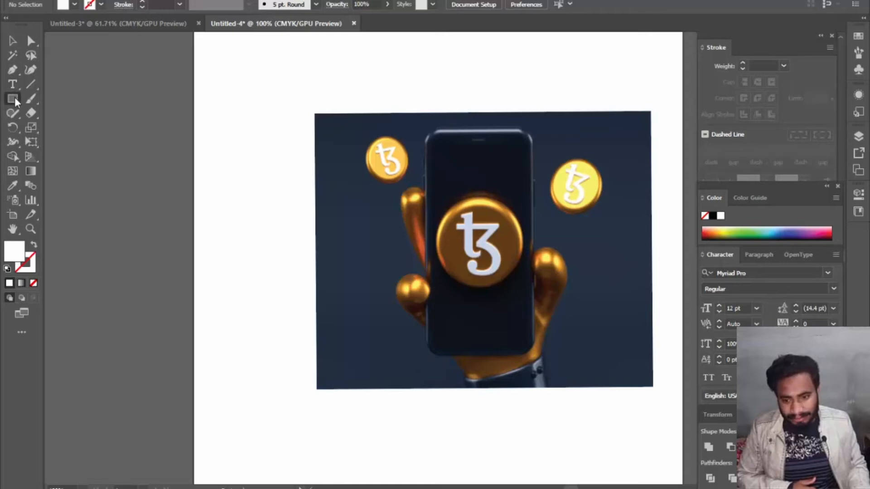
{"action": "left_click", "coordinate": [15, 100]}
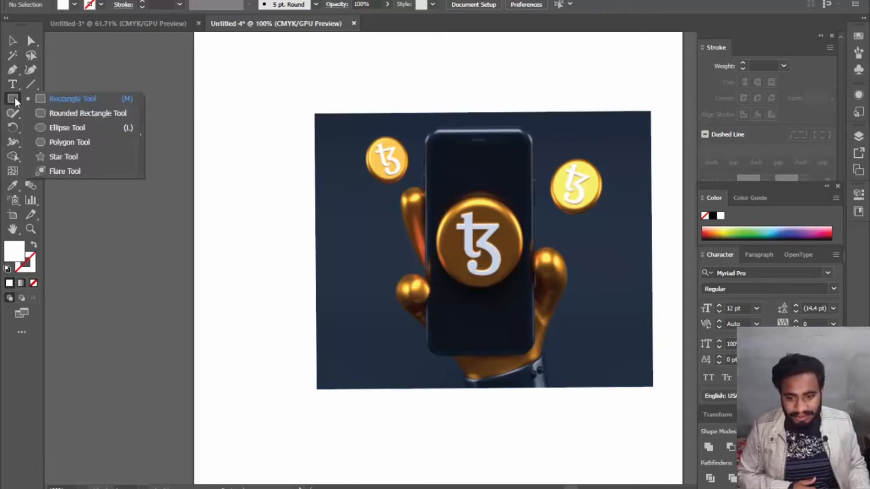
{"action": "left_click", "coordinate": [15, 100]}
{"action": "left_click", "coordinate": [16, 105]}
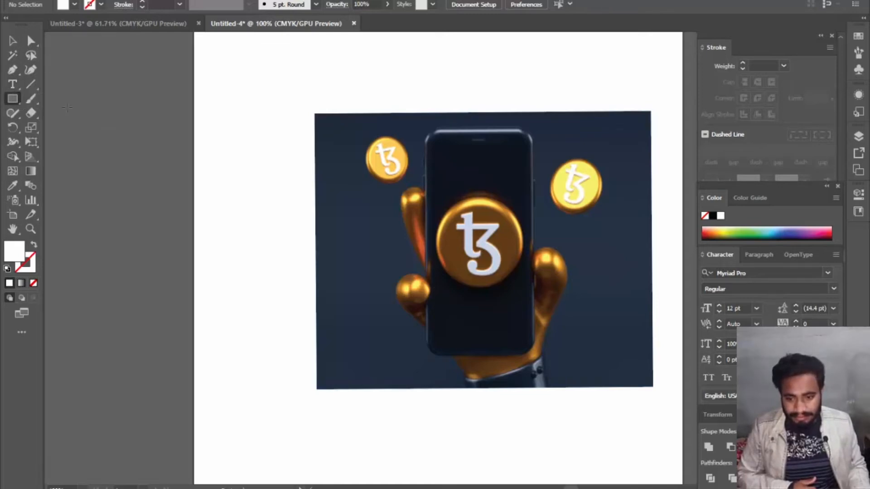
{"action": "left_click", "coordinate": [17, 100]}
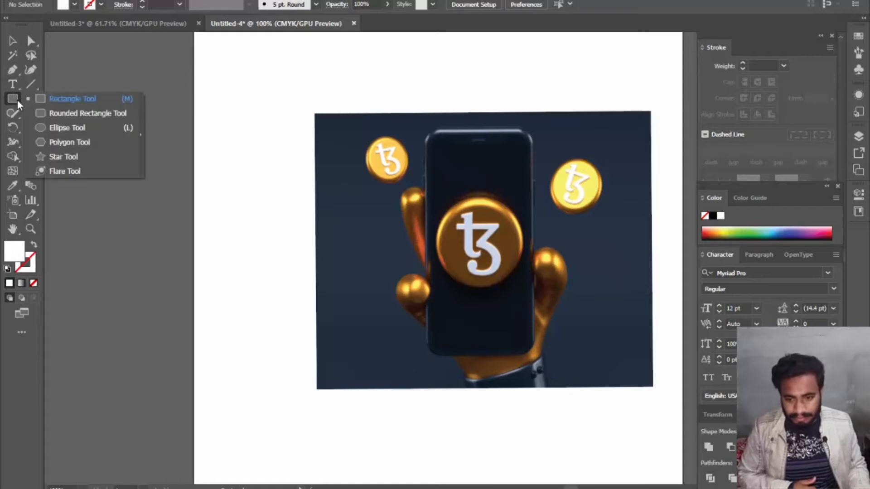
{"action": "left_click", "coordinate": [58, 129]}
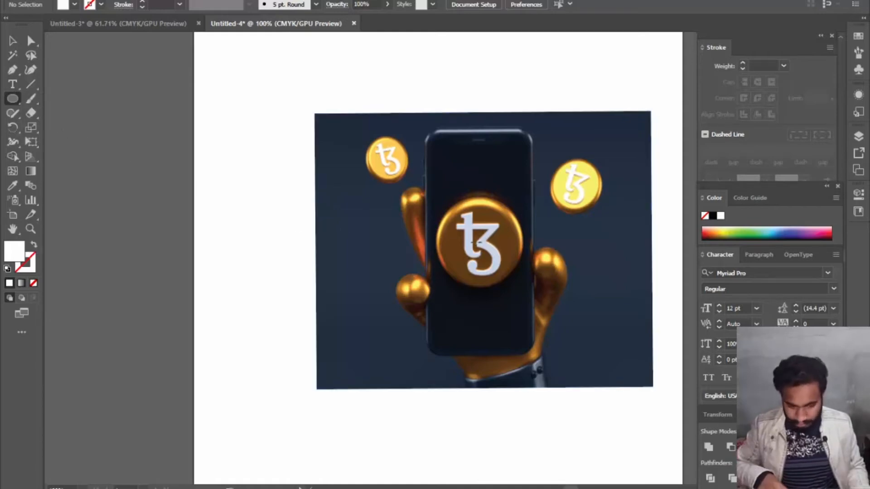
{"action": "mouse_move", "coordinate": [476, 243]}
{"action": "left_mouse_down"}
{"action": "mouse_move", "coordinate": [525, 275]}
{"action": "mouse_move", "coordinate": [519, 270]}
{"action": "left_mouse_up"}
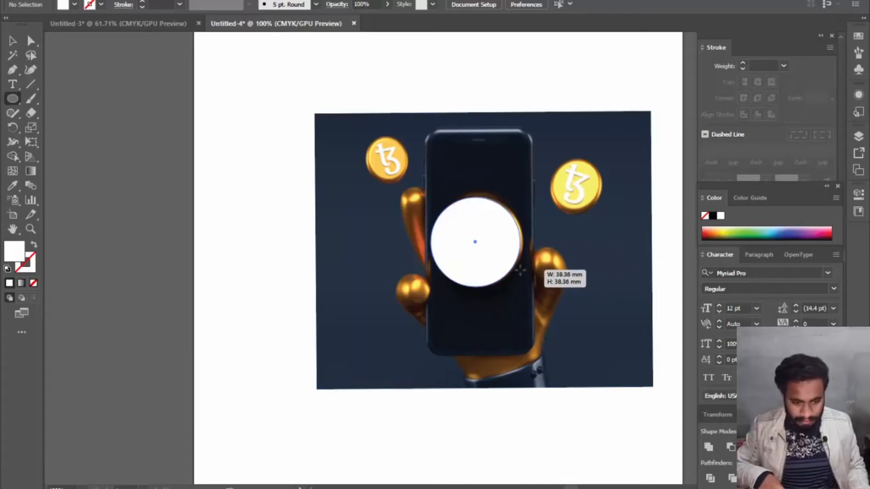
{"action": "left_click", "coordinate": [511, 272]}
{"action": "left_click", "coordinate": [473, 261]}
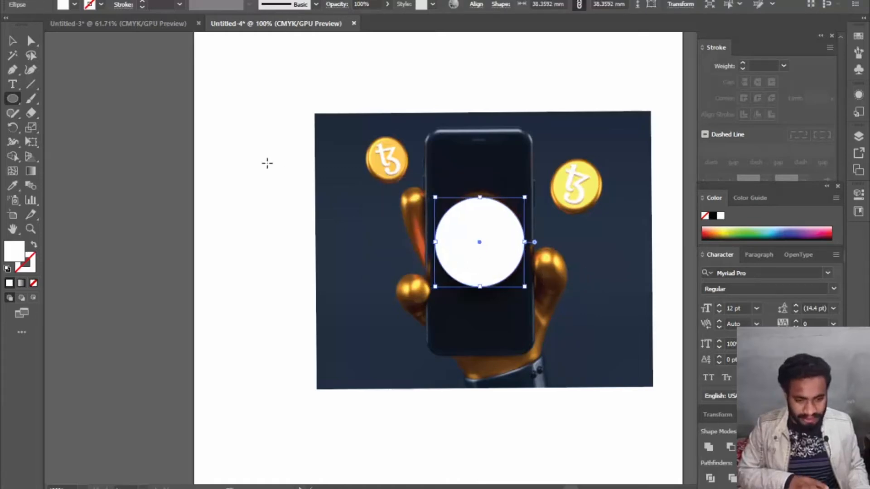
- Make a clipping mask from the circle and the phone image, and enlarge the clipped coin to about 61 × 58 mm
{"action": "left_click", "coordinate": [13, 41]}
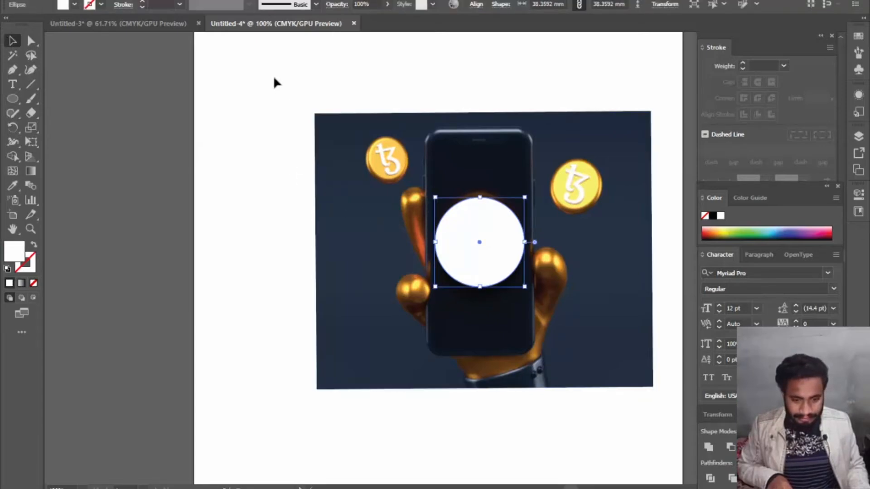
{"action": "left_click_drag", "start_coordinate": [274, 78], "coordinate": [590, 355]}
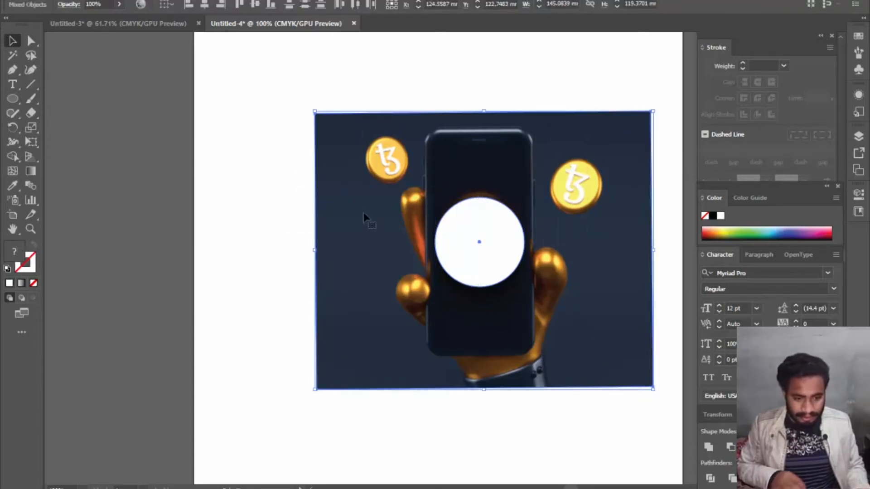
{"action": "right_click", "coordinate": [488, 226]}
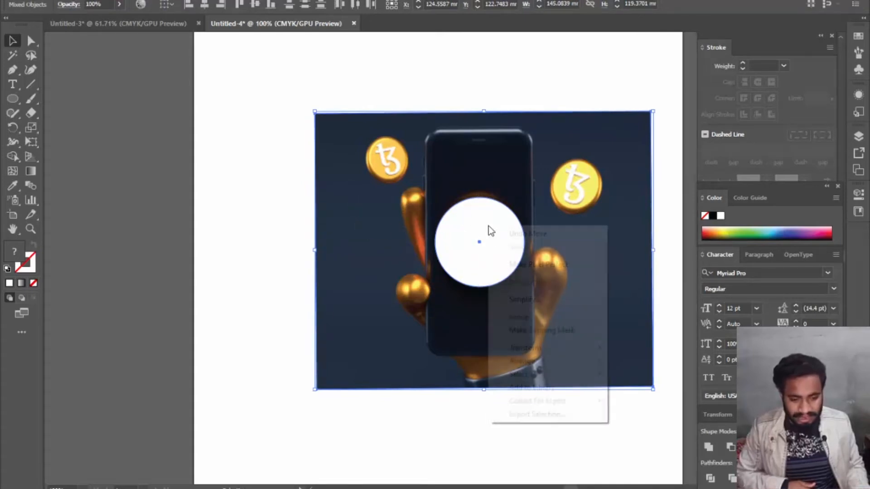
{"action": "left_click", "coordinate": [542, 332]}
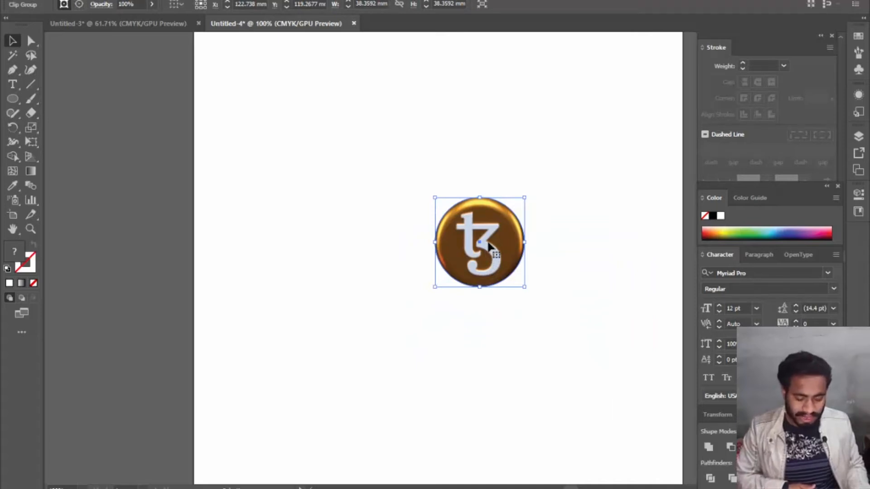
{"action": "left_click_drag", "start_coordinate": [524, 199], "coordinate": [579, 151]}
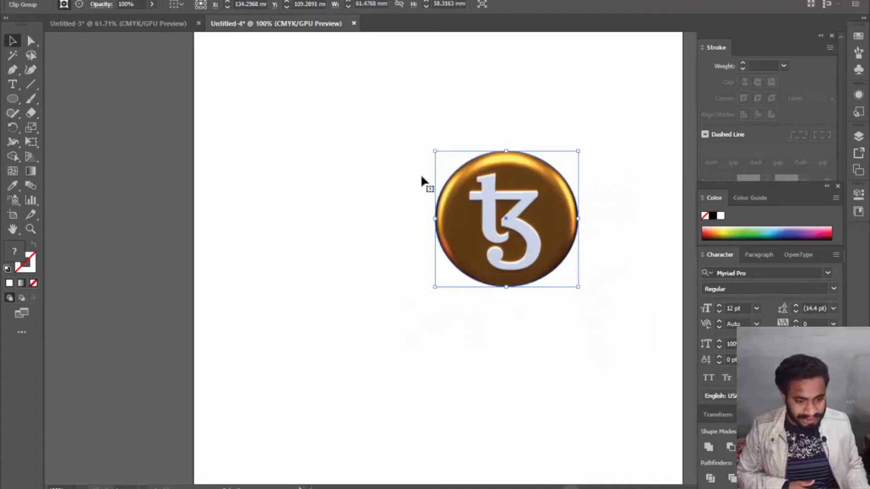
- In the Untitled-3 document, draw an unfilled square with a black outline in the artboard's upper half and clear the selection
{"action": "left_click", "coordinate": [140, 23]}
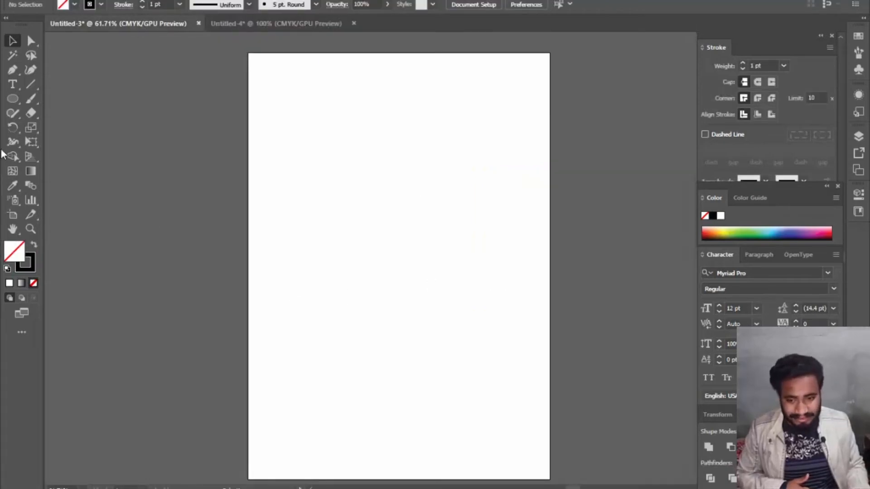
{"action": "left_click", "coordinate": [18, 100]}
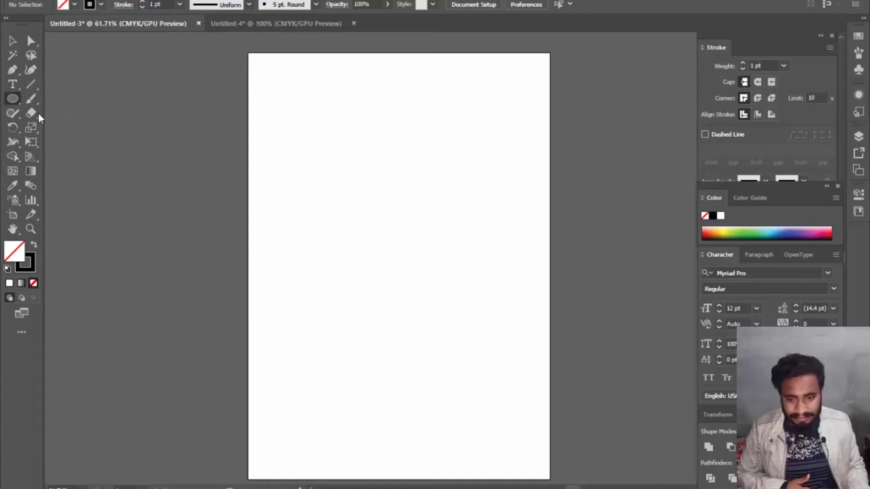
{"action": "left_click", "coordinate": [17, 99]}
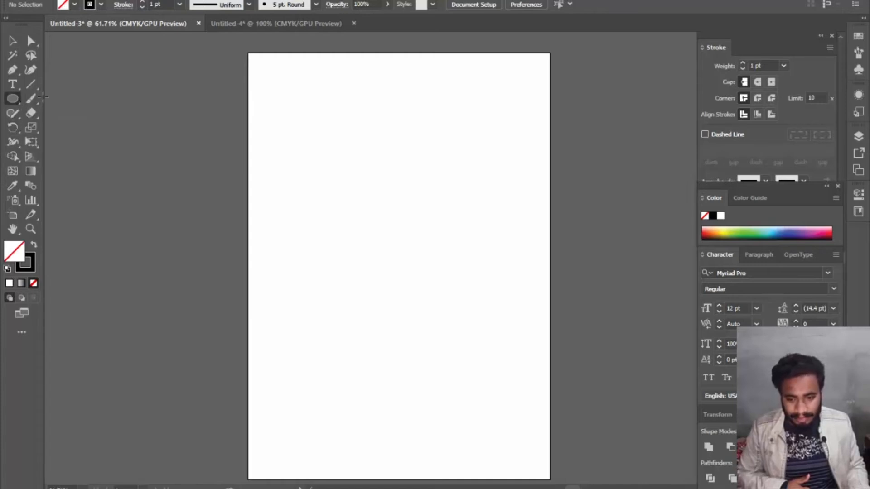
{"action": "left_click", "coordinate": [19, 101]}
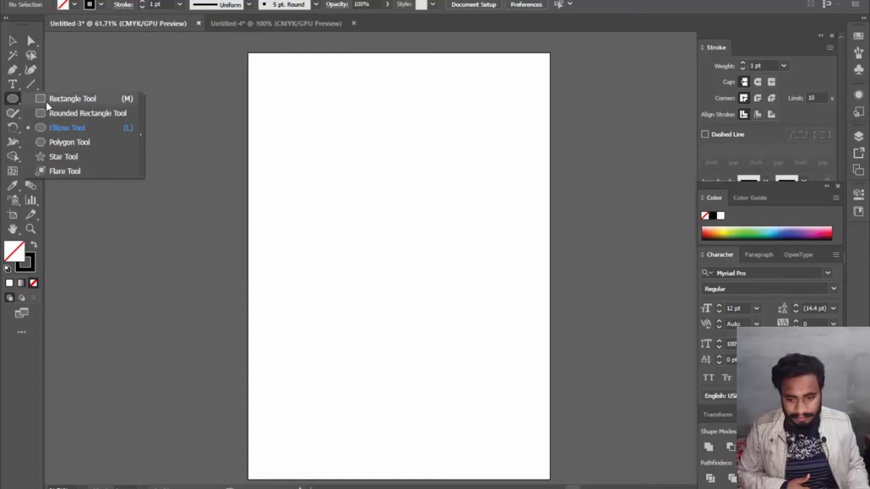
{"action": "left_click", "coordinate": [63, 97]}
{"action": "left_click_drag", "start_coordinate": [301, 144], "coordinate": [441, 284]}
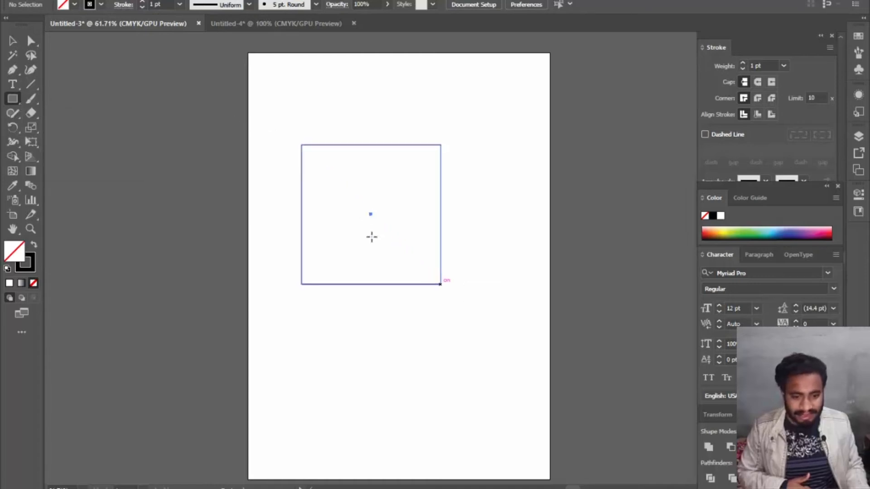
{"action": "left_click", "coordinate": [13, 41]}
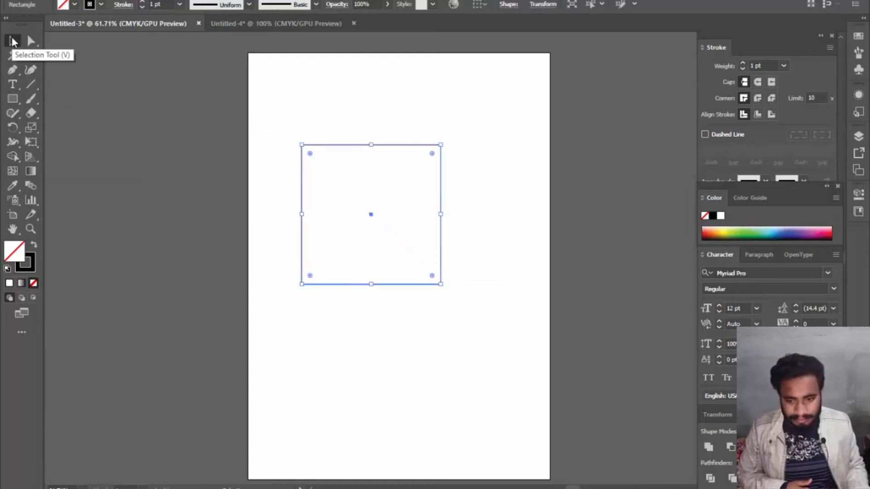
{"action": "left_click", "coordinate": [405, 197]}
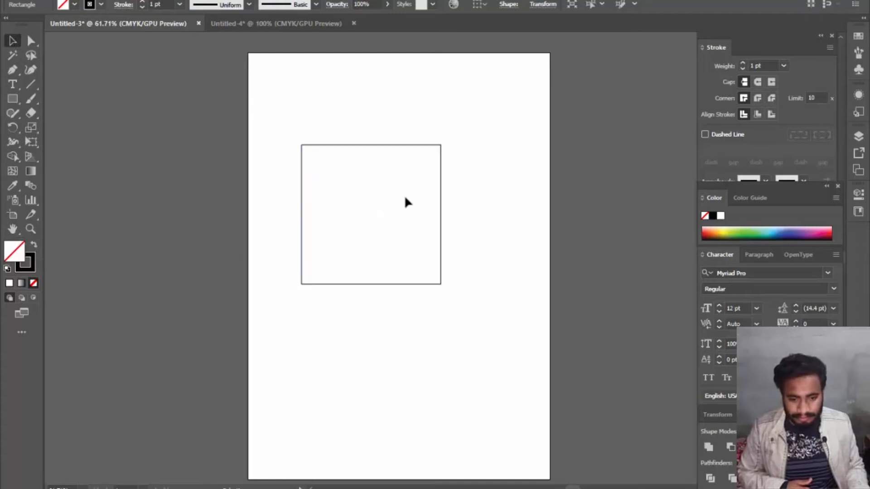
- Set the fill to a strong pink and draw a tall, narrow rectangle over the square, extending beyond its upper and lower edges
{"action": "double_click", "coordinate": [17, 243]}
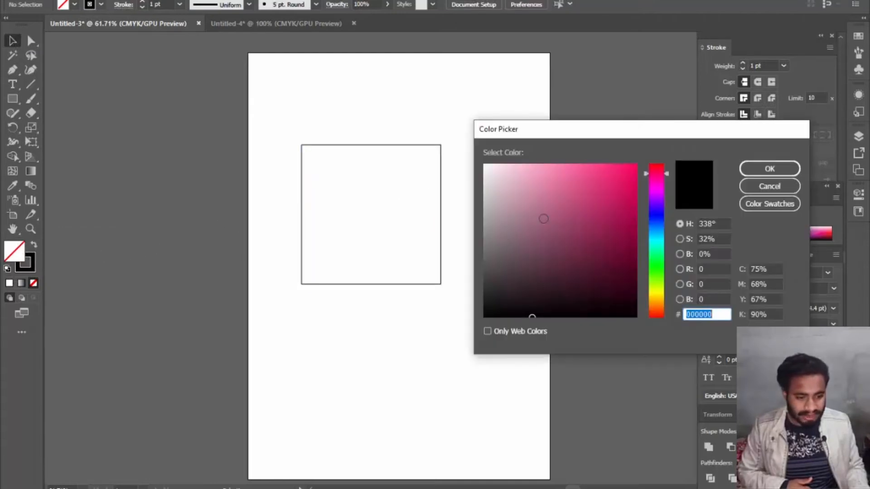
{"action": "left_click", "coordinate": [625, 181]}
{"action": "left_click", "coordinate": [764, 173]}
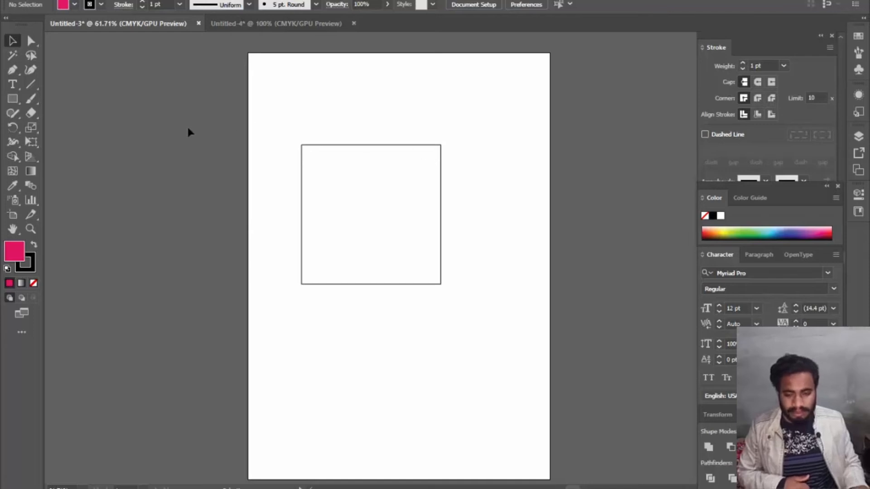
{"action": "left_click", "coordinate": [13, 99]}
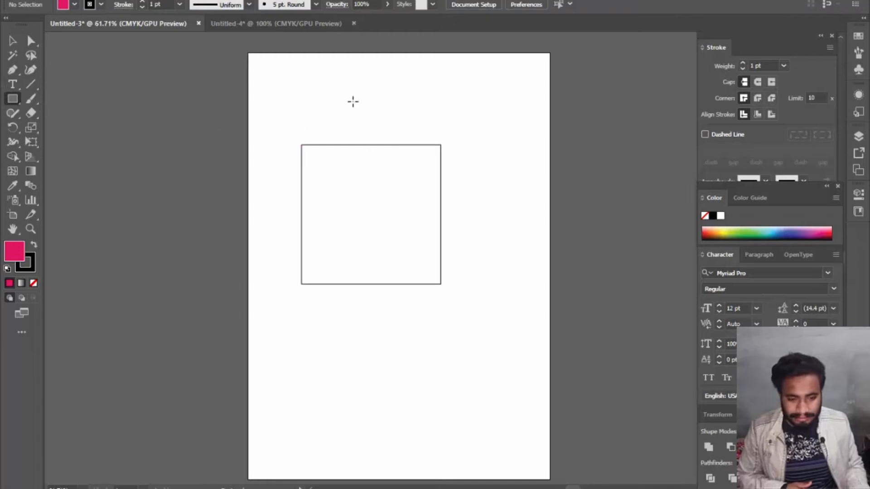
{"action": "left_click_drag", "start_coordinate": [332, 108], "coordinate": [403, 308]}
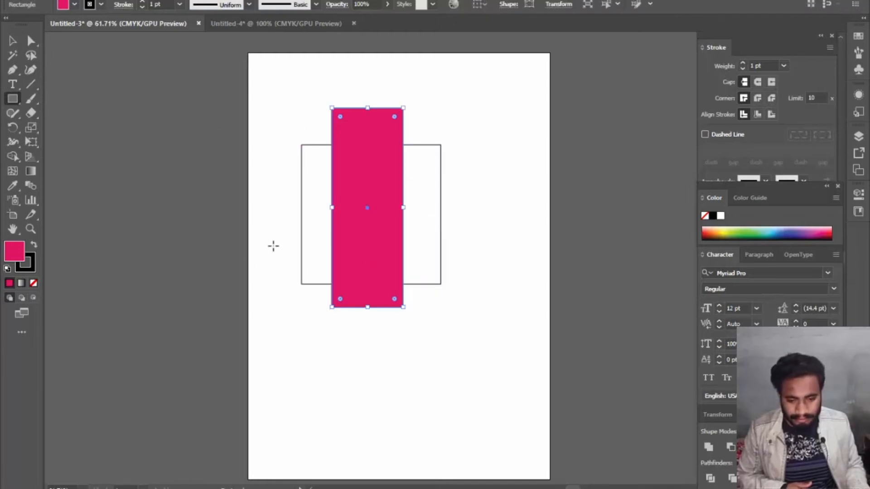
- Fill the outlined square with the same strong pink as the tall rectangle
{"action": "left_click", "coordinate": [12, 41]}
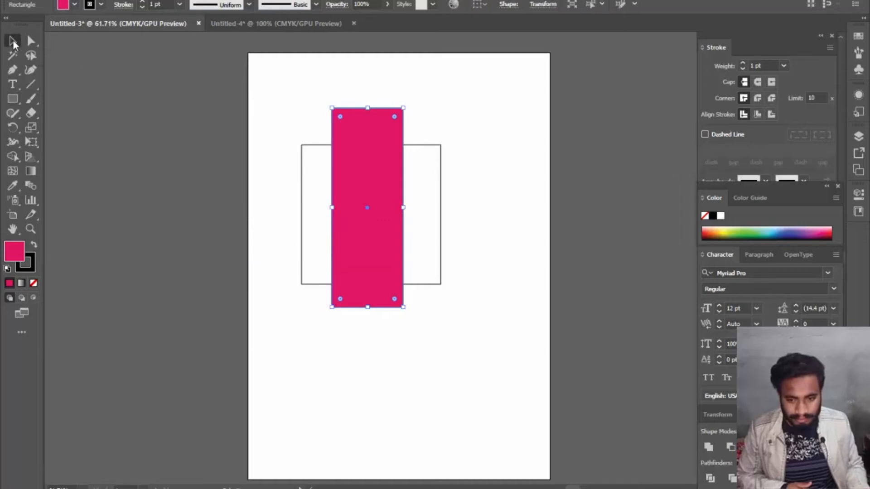
{"action": "left_click", "coordinate": [302, 226]}
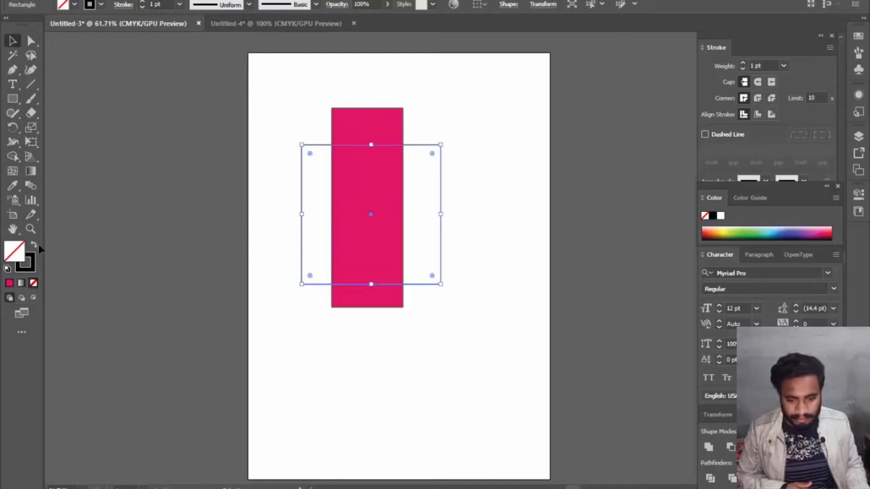
{"action": "left_click", "coordinate": [9, 283]}
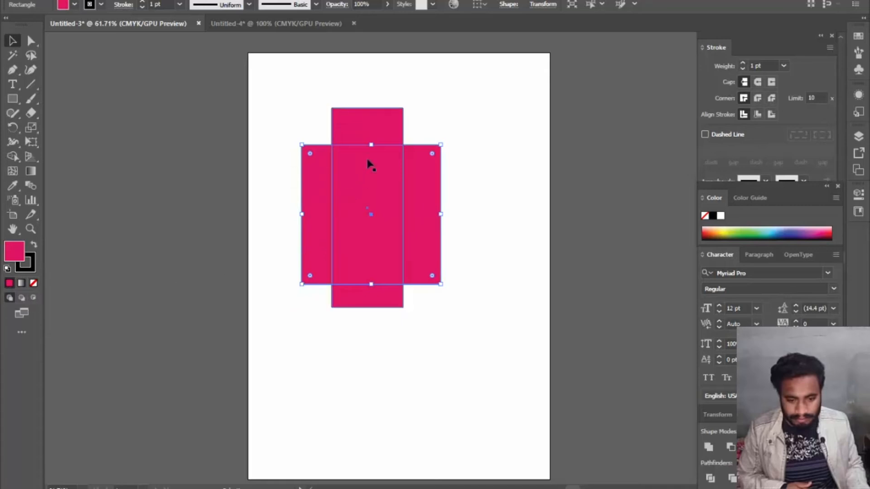
- Fill the tall rectangle with a white-to-black linear gradient, keep the white stop at 0%, and clear the selection
{"action": "left_click", "coordinate": [375, 118]}
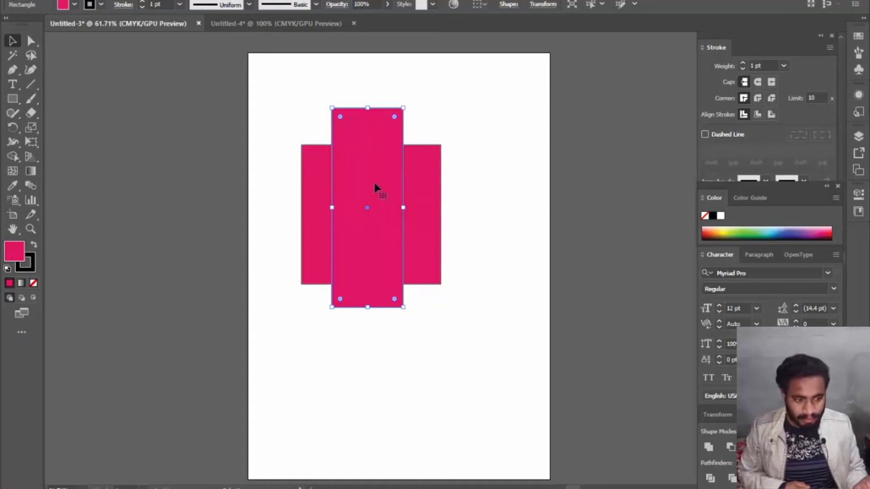
{"action": "left_click", "coordinate": [22, 283]}
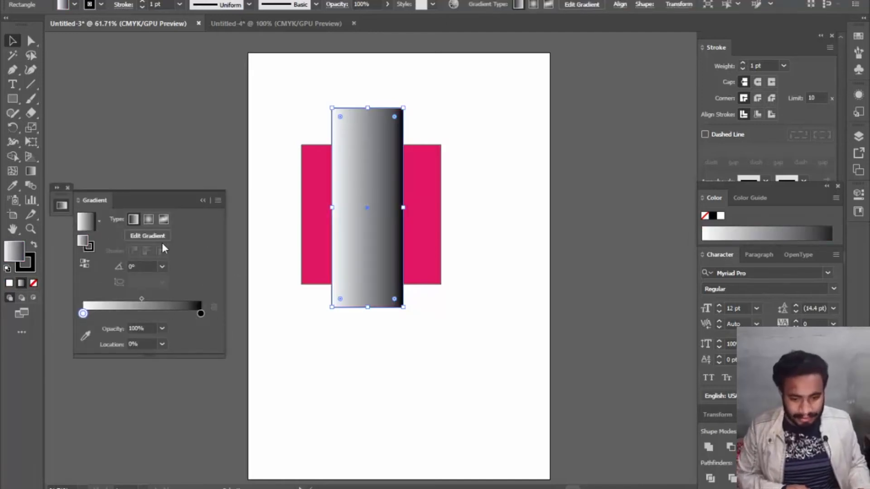
{"action": "left_click", "coordinate": [139, 304]}
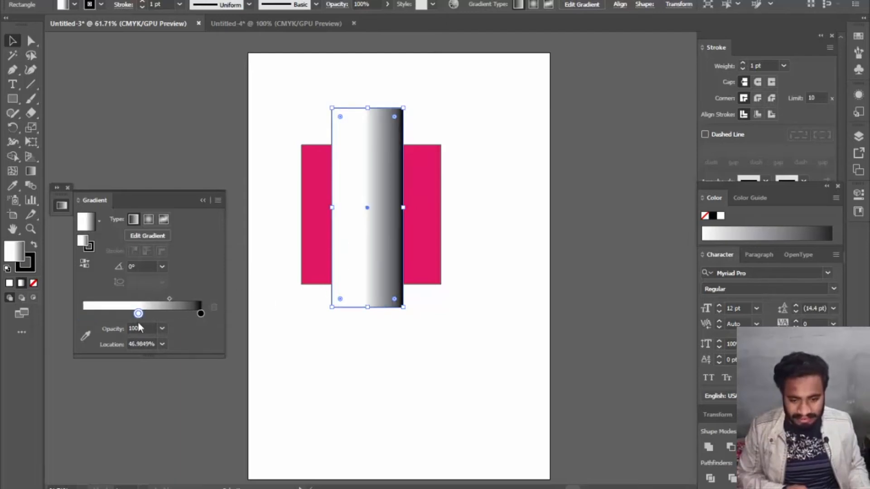
{"action": "left_click_drag", "start_coordinate": [138, 315], "coordinate": [69, 314]}
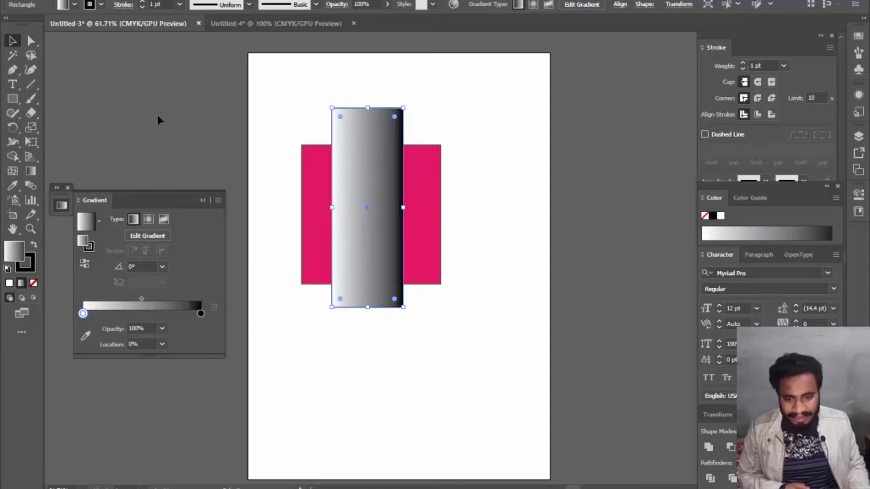
{"action": "left_click", "coordinate": [219, 133]}
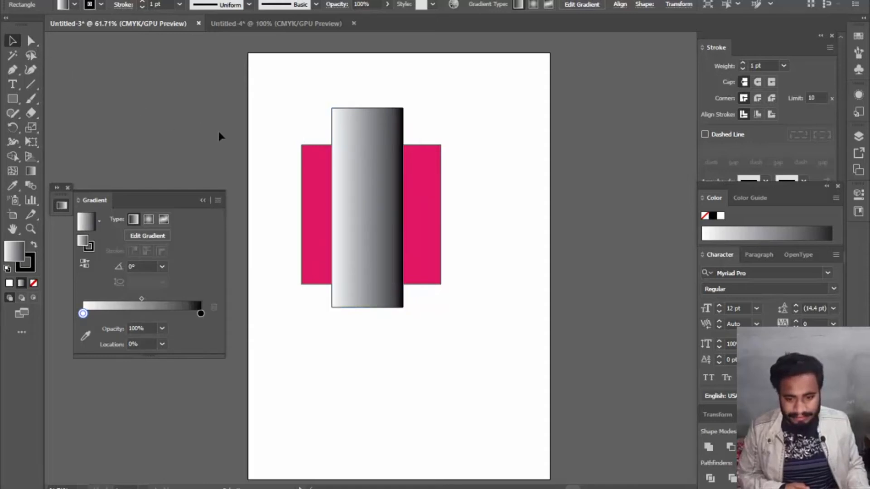
{"action": "left_click", "coordinate": [57, 187]}
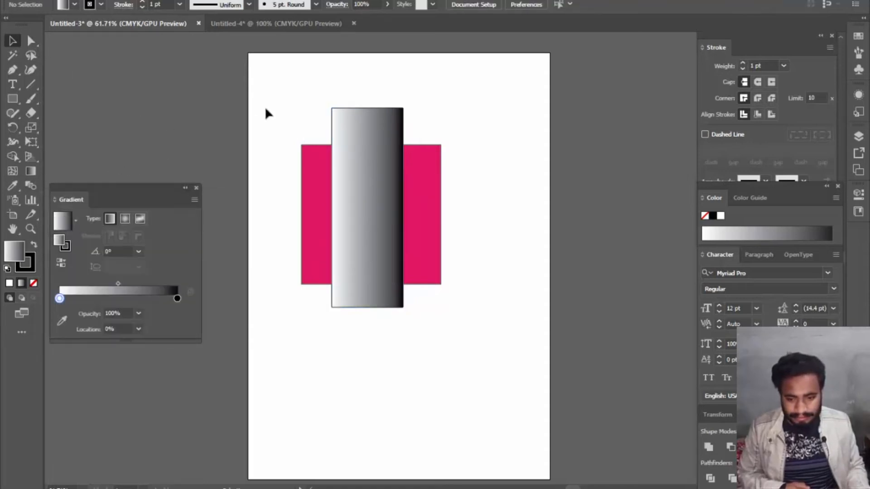
- Make an opacity mask from the gradient rectangle and the pink square together
{"action": "left_click_drag", "start_coordinate": [284, 107], "coordinate": [480, 286]}
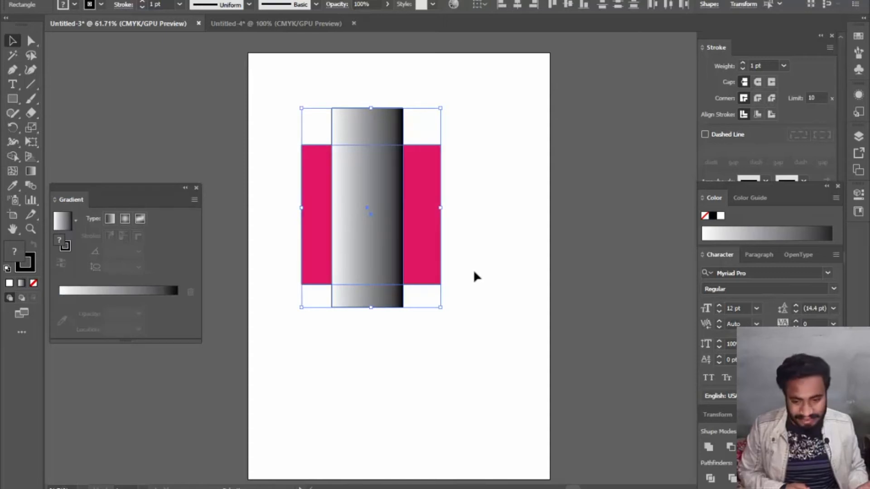
{"action": "left_click", "coordinate": [266, 1]}
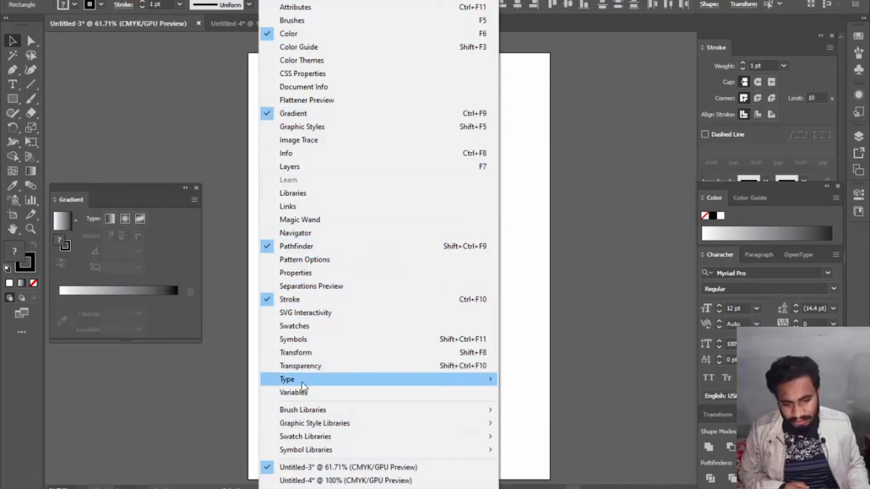
{"action": "left_click", "coordinate": [311, 368]}
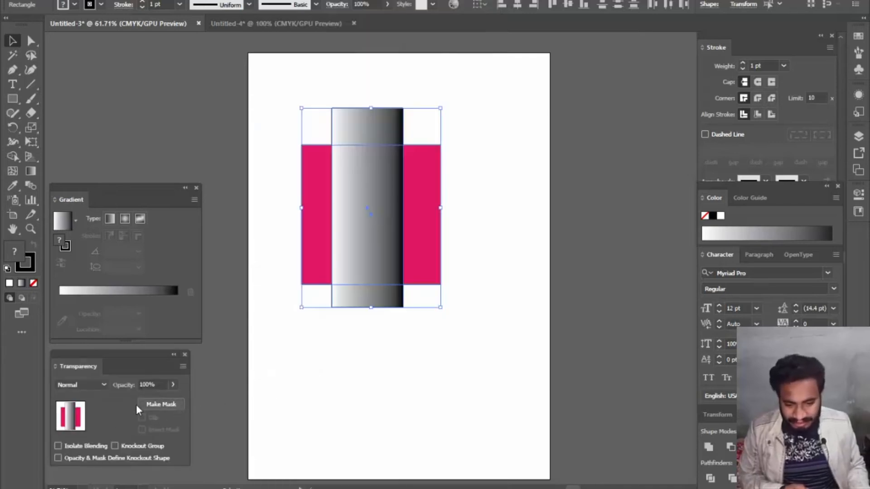
{"action": "left_click", "coordinate": [172, 403]}
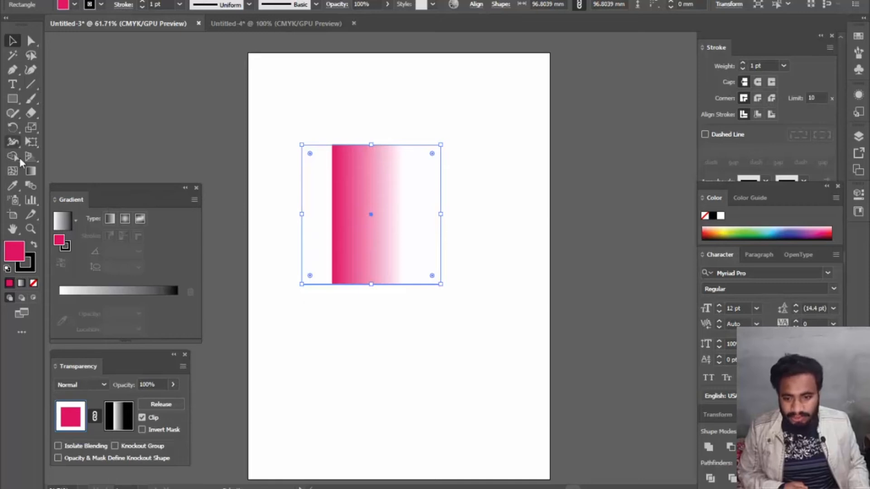
- Edit the opacity mask's gradient so it runs diagonally from the upper right to the lower left of the masked shape
{"action": "left_click", "coordinate": [31, 171]}
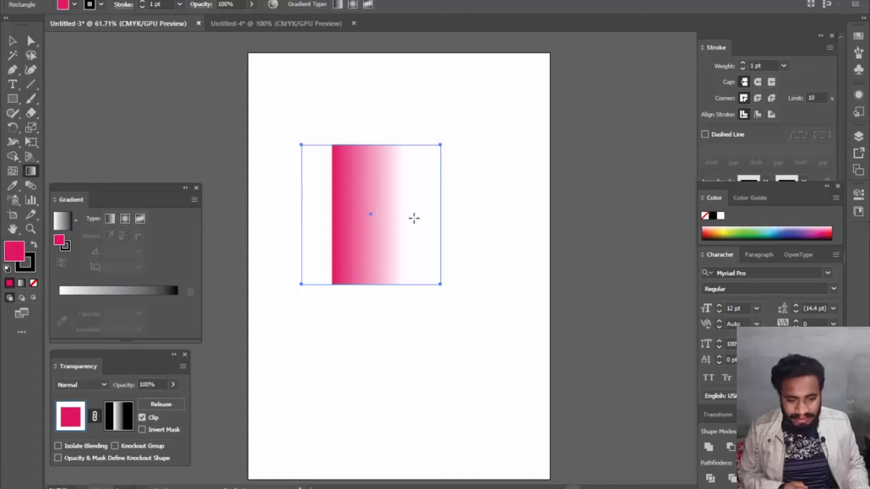
{"action": "left_click", "coordinate": [119, 411]}
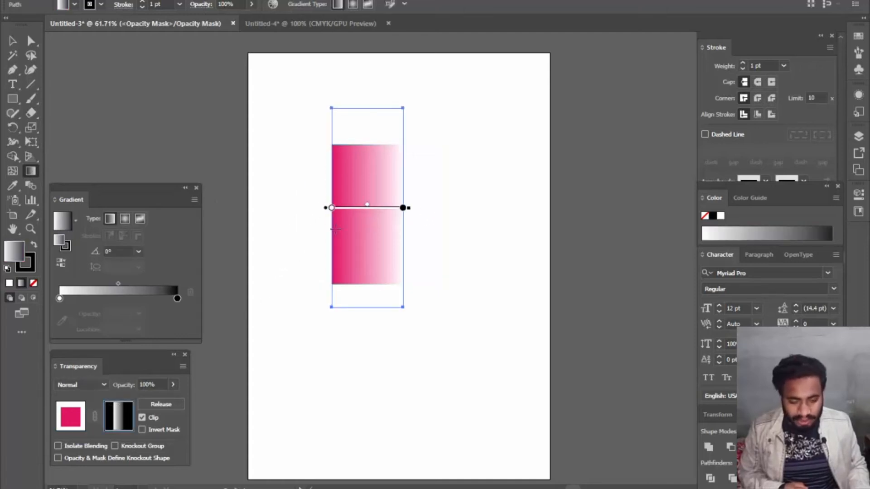
{"action": "left_click_drag", "start_coordinate": [333, 208], "coordinate": [305, 212]}
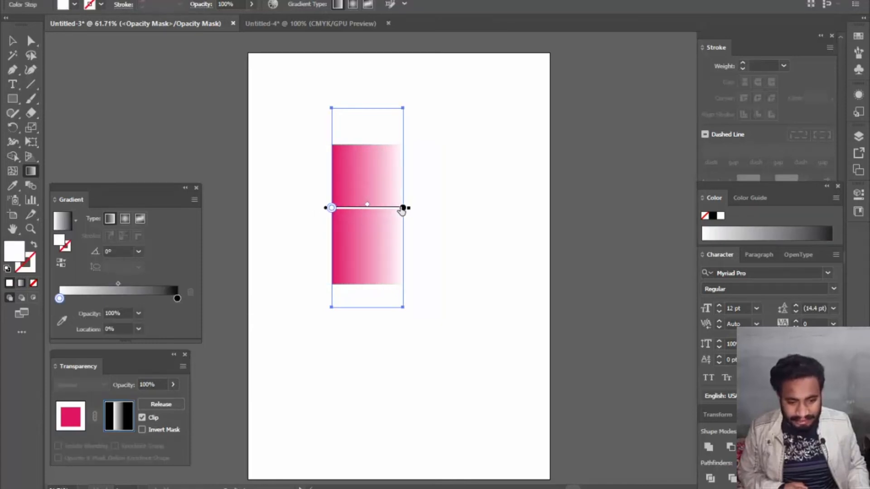
{"action": "mouse_move", "coordinate": [403, 208]}
{"action": "left_mouse_down"}
{"action": "mouse_move", "coordinate": [360, 207]}
{"action": "mouse_move", "coordinate": [394, 207]}
{"action": "left_mouse_up"}
{"action": "left_click_drag", "start_coordinate": [338, 150], "coordinate": [405, 282]}
{"action": "left_click_drag", "start_coordinate": [401, 169], "coordinate": [319, 262]}
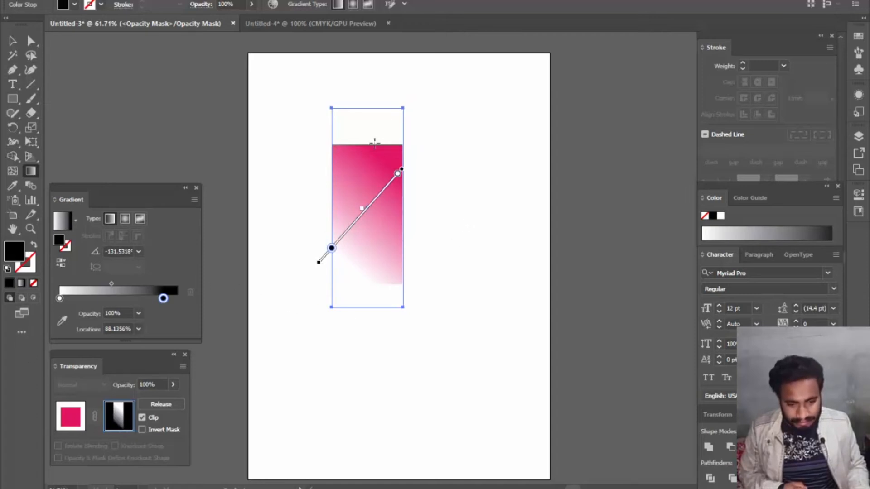
- Delete the gradient rectangle in the opacity mask and the masked pink square, leaving the artboard empty
{"action": "key", "text": "Delete"}
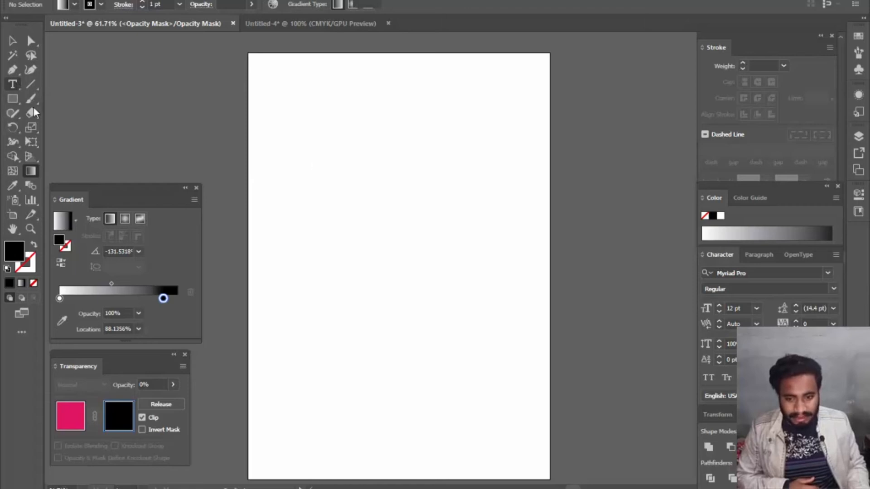
{"action": "key", "text": "t"}
{"action": "left_click", "coordinate": [330, 170]}
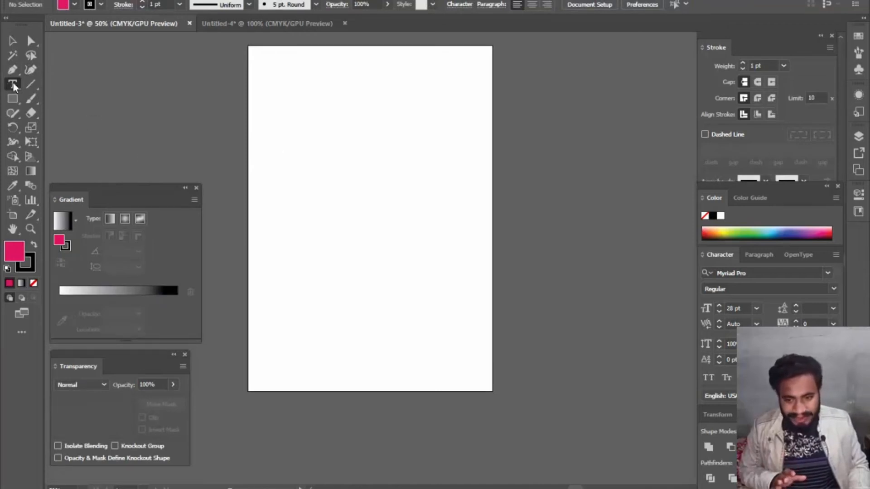
- Add the point text "Sandhu Solution" in the upper part of the artboard
{"action": "left_click", "coordinate": [334, 130]}
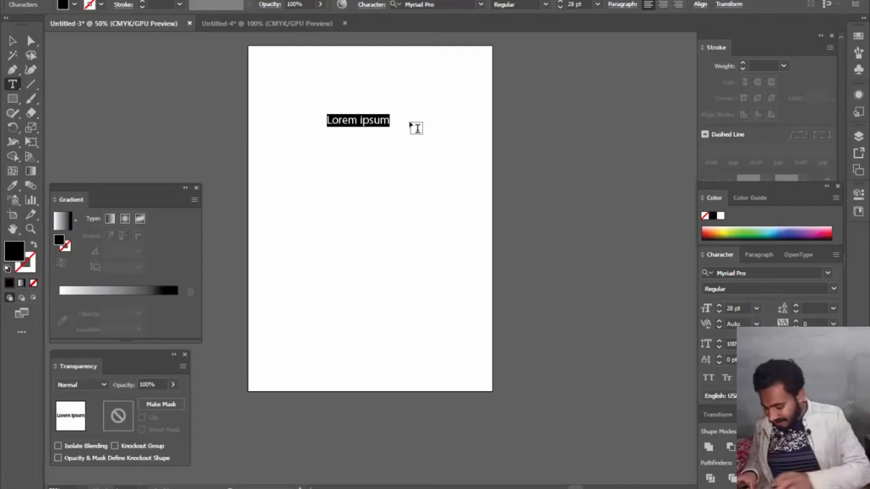
{"action": "type", "text": "Sa"}
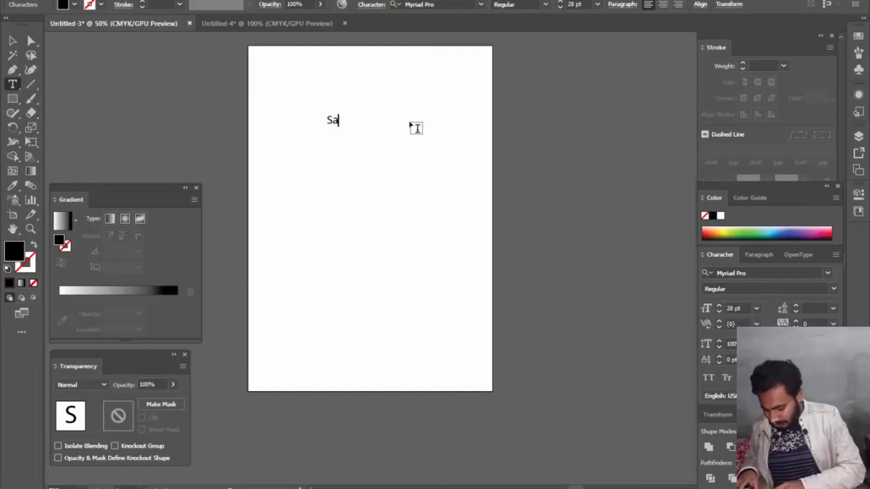
{"action": "type", "text": "ndhu S"}
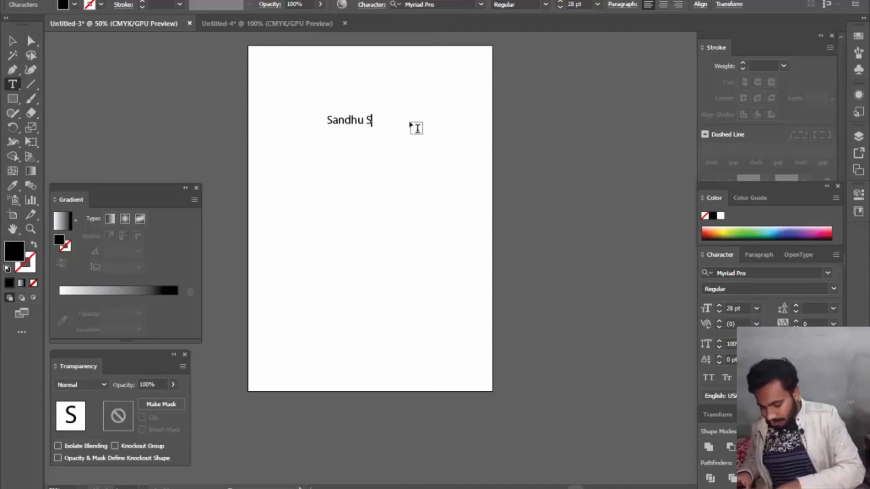
{"action": "type", "text": "olution"}
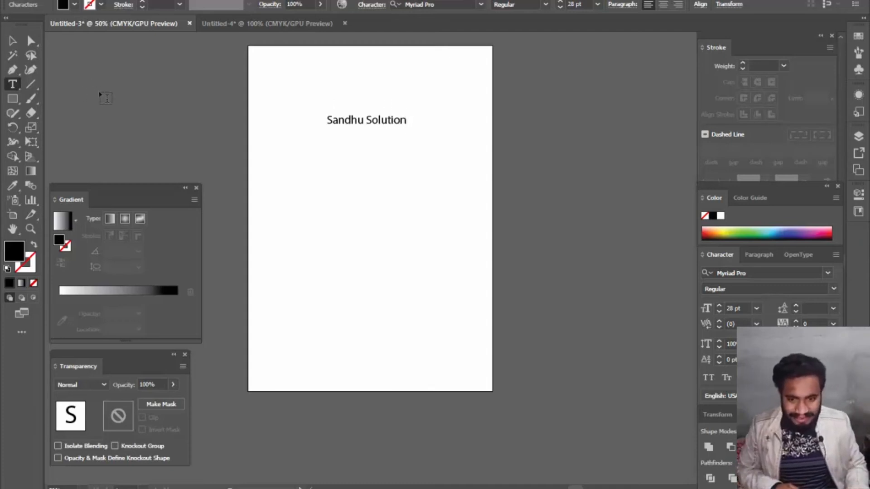
- Set the "Sandhu Solution" text to 41 pt in the Bernard MT Condensed font
{"action": "left_click", "coordinate": [13, 41]}
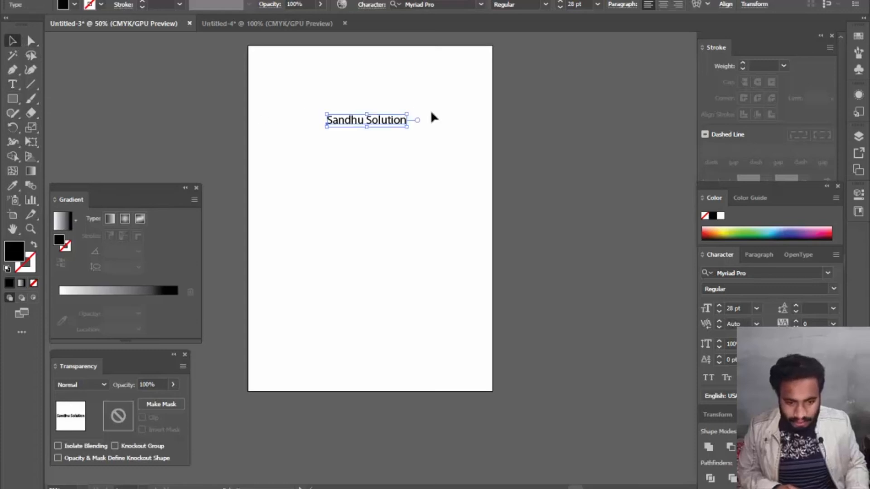
{"action": "scroll", "coordinate": [585, 4], "scroll_direction": "up", "scroll_amount": 13}
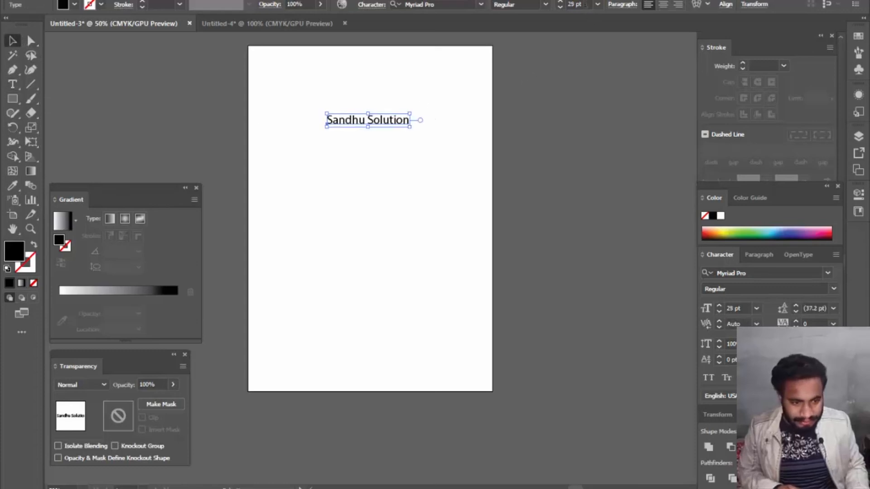
{"action": "left_click", "coordinate": [481, 6]}
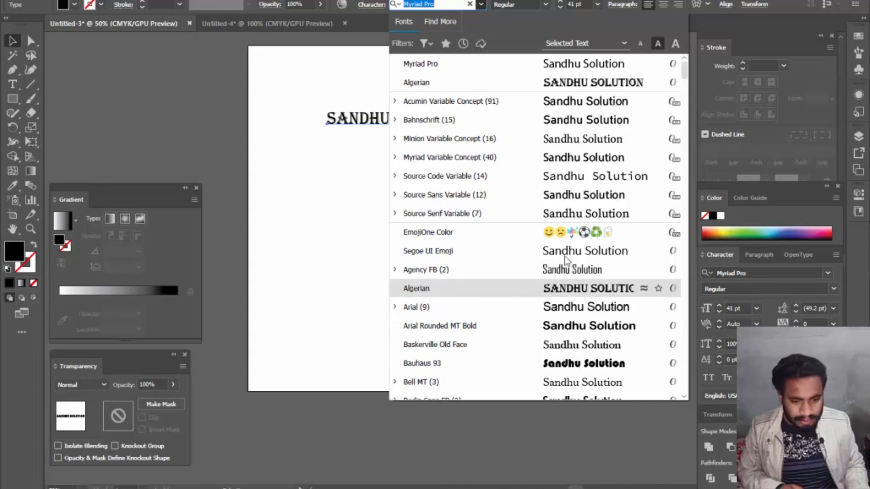
{"action": "scroll", "coordinate": [601, 188], "scroll_direction": "down", "scroll_amount": 3}
{"action": "scroll", "coordinate": [603, 185], "scroll_direction": "down", "scroll_amount": 3}
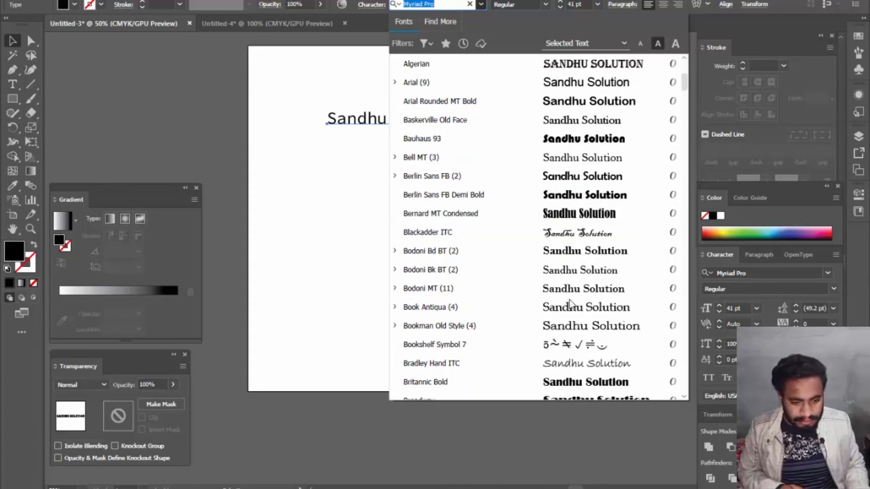
{"action": "left_click", "coordinate": [588, 214]}
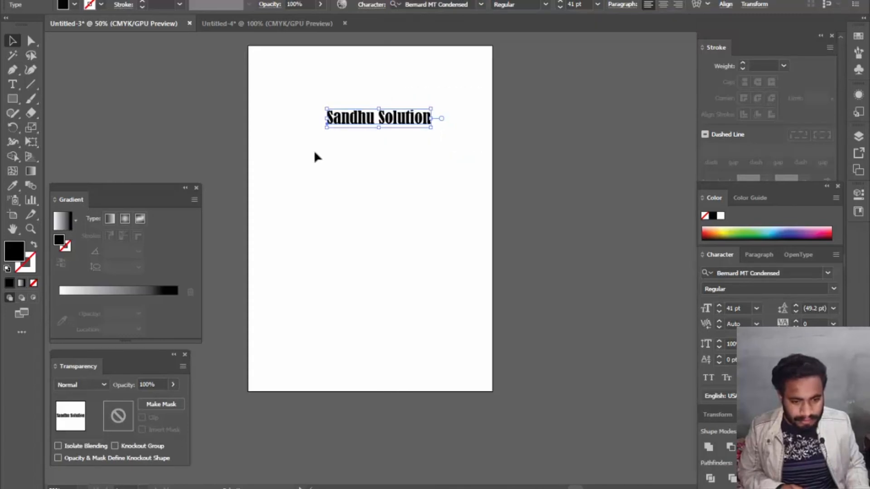
- Enlarge the text to 85 pt and move it so it is centred across the artboard's width
{"action": "scroll", "coordinate": [580, 5], "scroll_direction": "up", "scroll_amount": 18}
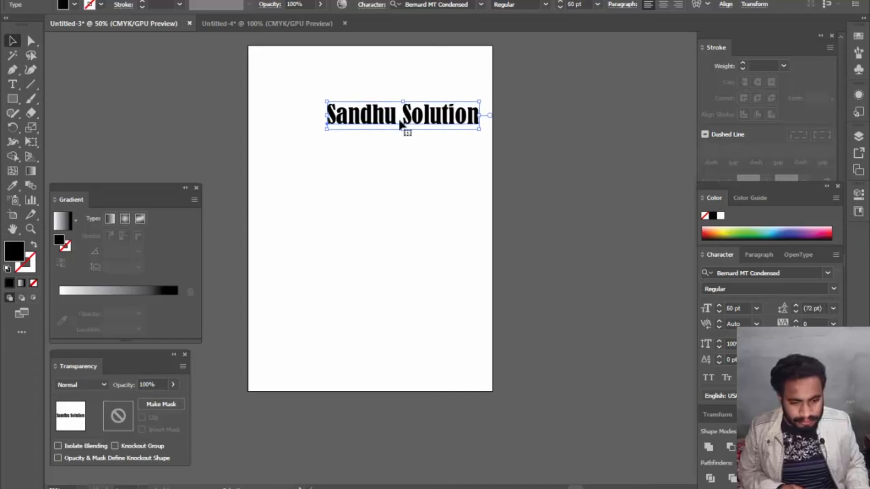
{"action": "left_click_drag", "start_coordinate": [408, 120], "coordinate": [366, 162]}
{"action": "scroll", "coordinate": [587, 5], "scroll_direction": "up", "scroll_amount": 20}
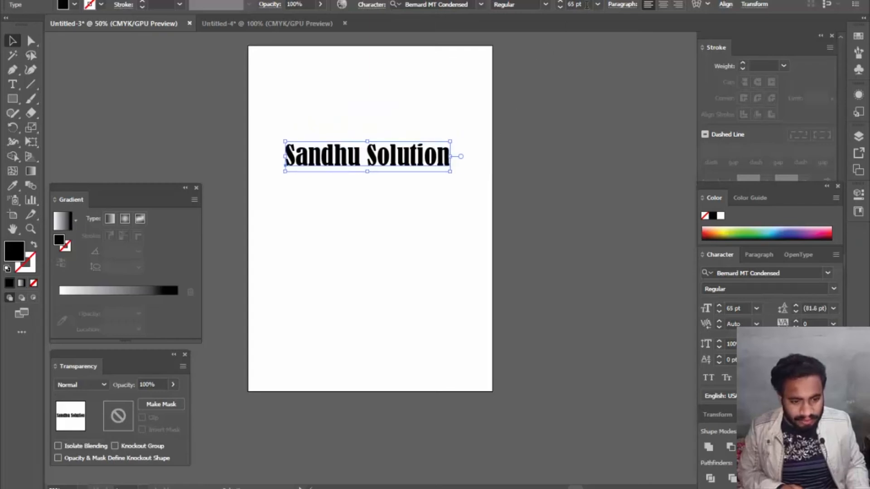
{"action": "scroll", "coordinate": [587, 5], "scroll_direction": "up", "scroll_amount": 2}
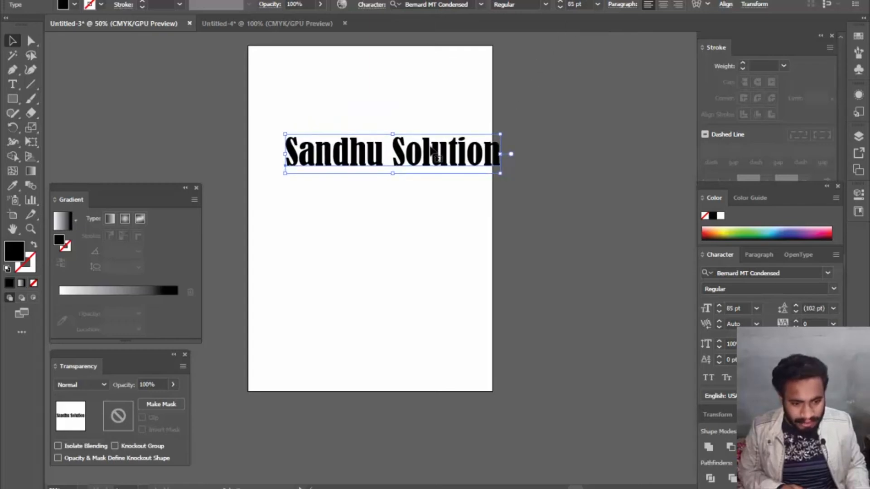
{"action": "left_click_drag", "start_coordinate": [393, 161], "coordinate": [371, 158]}
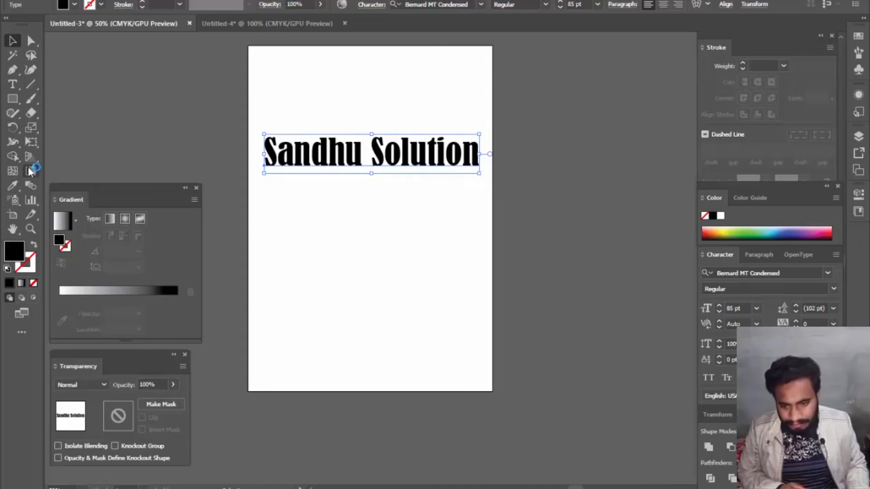
- Draw a black rectangle about 200 × 20 mm over the upper half of the text, without creating an additional rectangle
{"action": "left_click", "coordinate": [12, 99]}
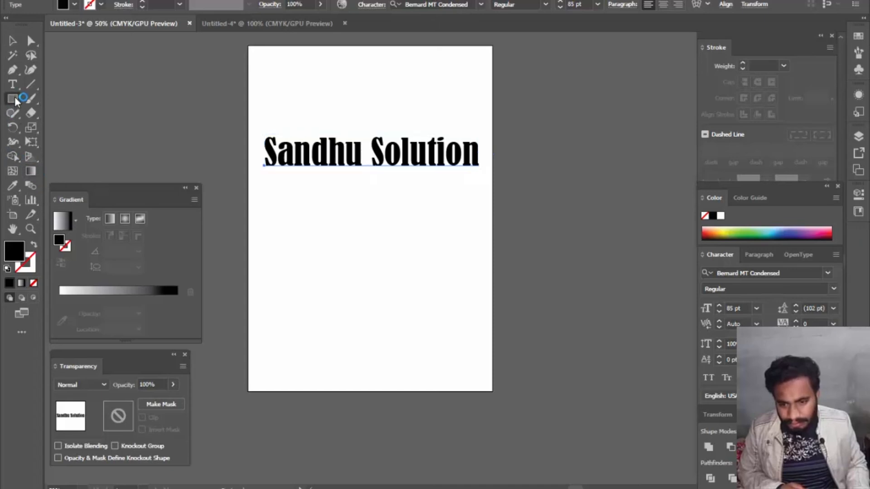
{"action": "left_click_drag", "start_coordinate": [294, 141], "coordinate": [488, 154]}
{"action": "left_click", "coordinate": [287, 148]}
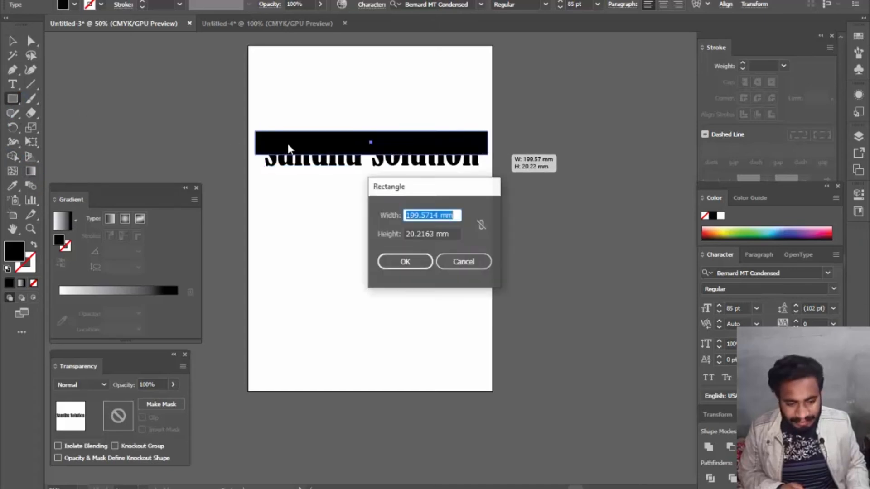
{"action": "left_click", "coordinate": [462, 258]}
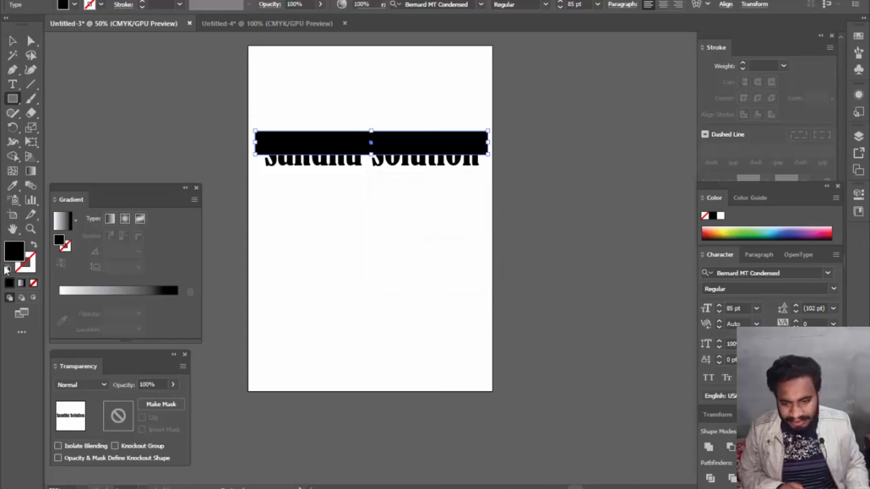
- Fill the rectangle with a linear gradient at -90°, running from white at its upper edge to black at its lower edge
{"action": "left_click", "coordinate": [20, 284]}
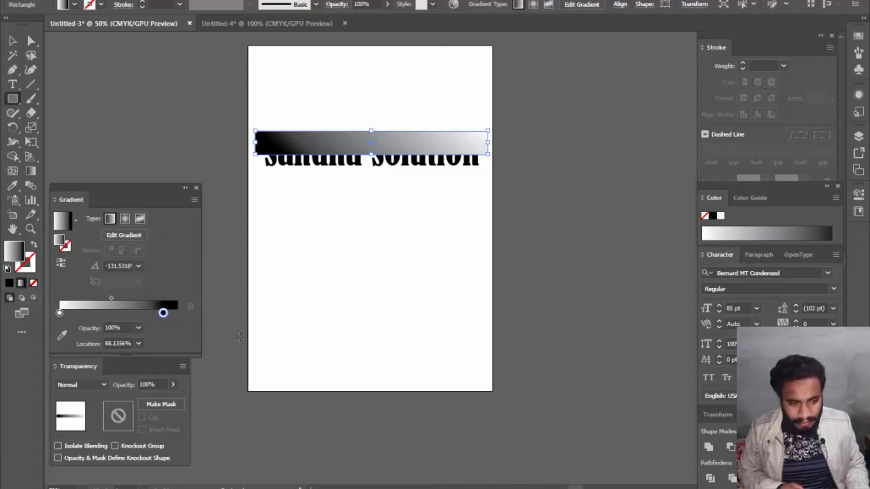
{"action": "left_click", "coordinate": [32, 172]}
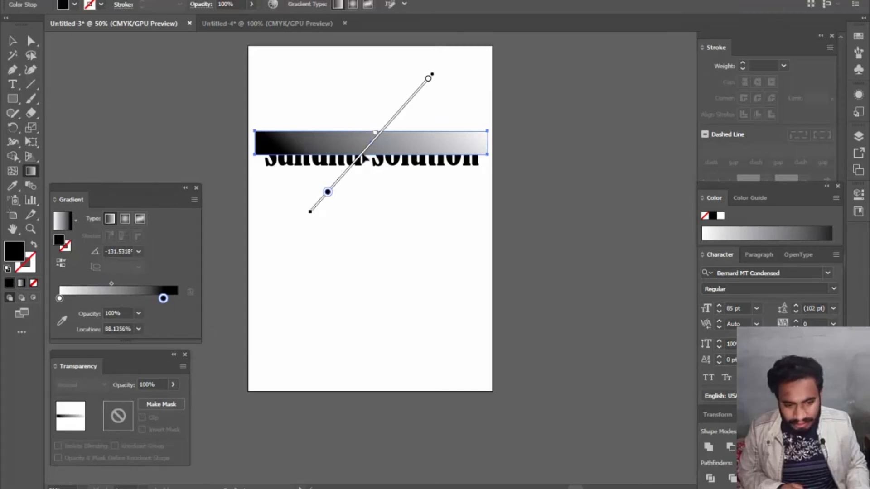
{"action": "mouse_move", "coordinate": [349, 154]}
{"action": "left_mouse_down"}
{"action": "mouse_move", "coordinate": [358, 135]}
{"action": "mouse_move", "coordinate": [352, 125]}
{"action": "mouse_move", "coordinate": [356, 175]}
{"action": "mouse_move", "coordinate": [355, 154]}
{"action": "left_mouse_up"}
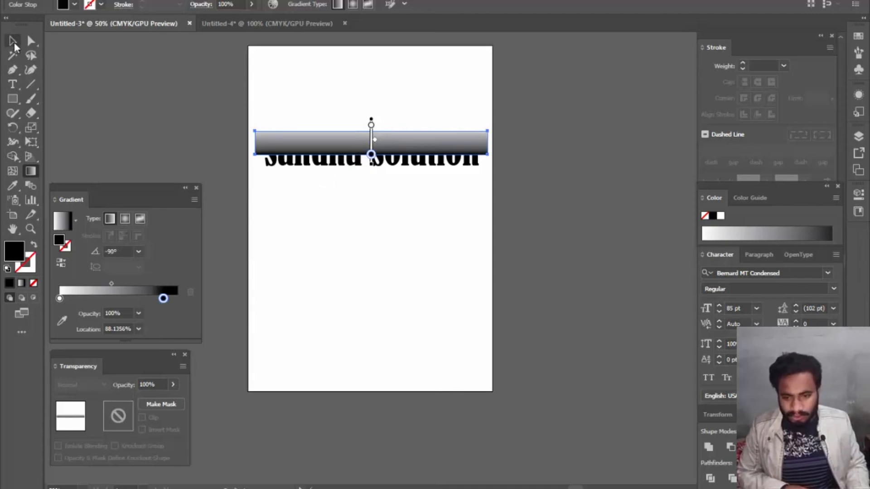
- Select both the gradient rectangle and the text and make an opacity mask from them
{"action": "left_click", "coordinate": [12, 41]}
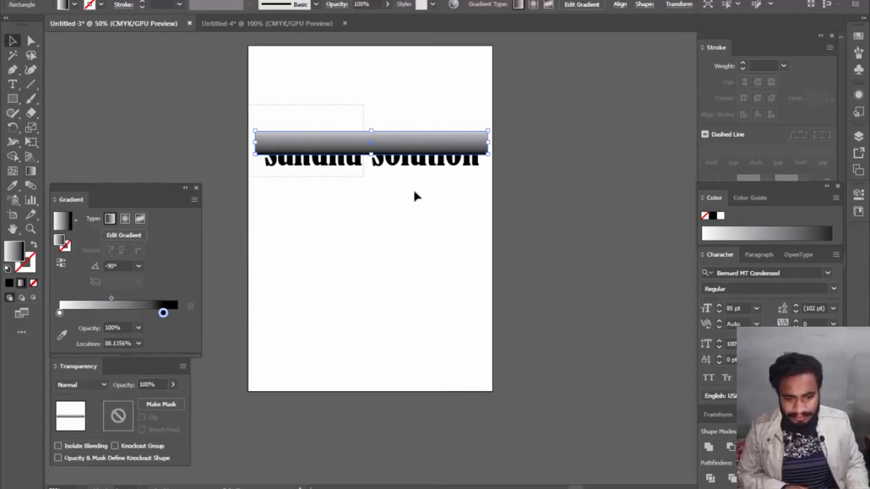
{"action": "key", "text": "ctrl+a"}
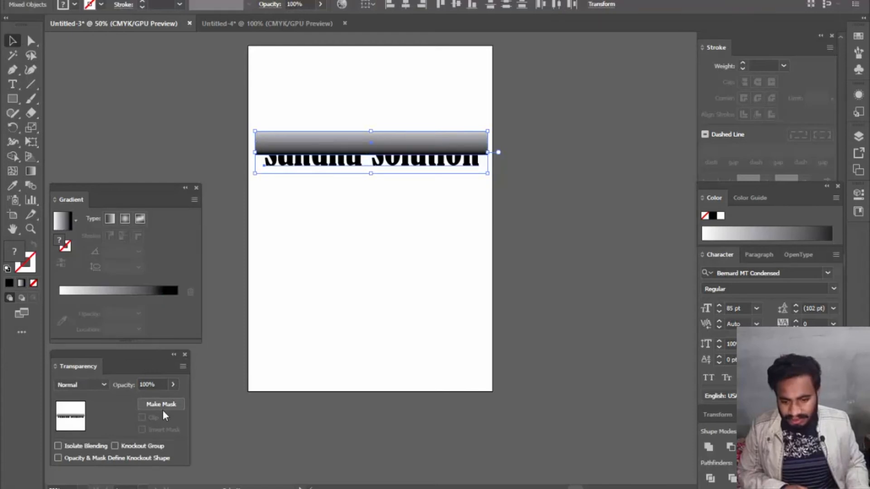
{"action": "left_click", "coordinate": [176, 405]}
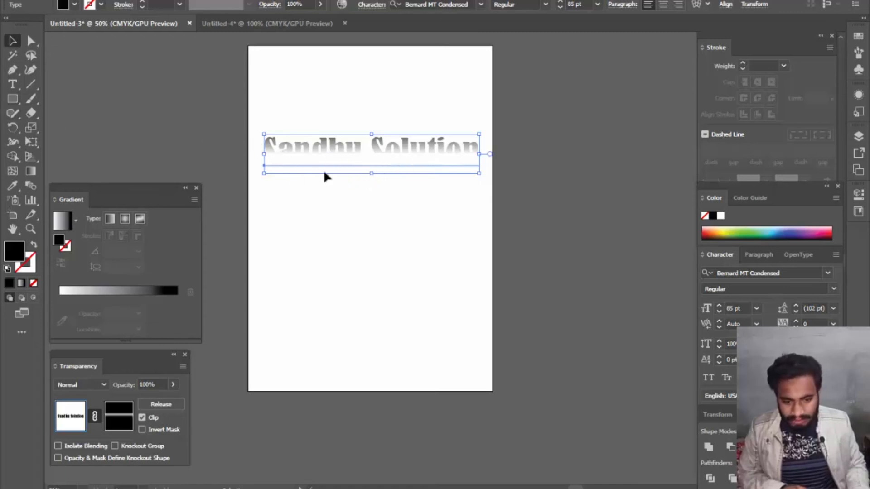
- In the opacity mask, move the gradient's black stop to the 100% location, then return to editing the text artwork
{"action": "left_click", "coordinate": [116, 423]}
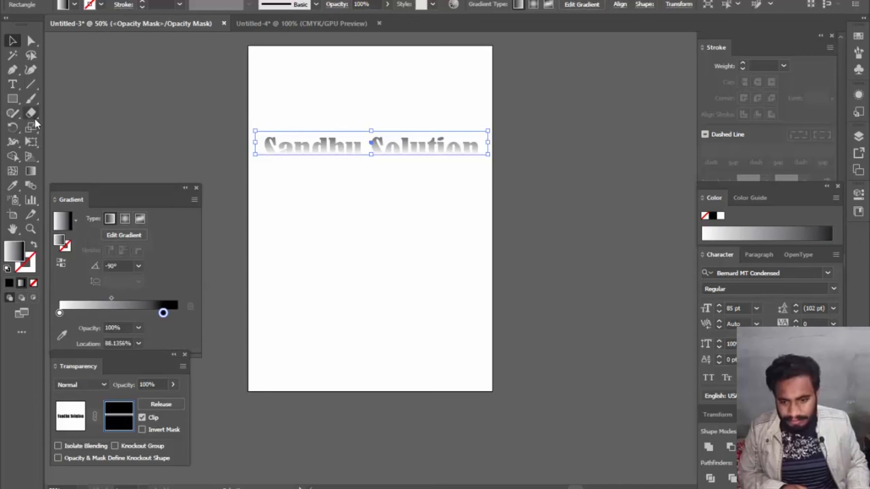
{"action": "left_click", "coordinate": [31, 171]}
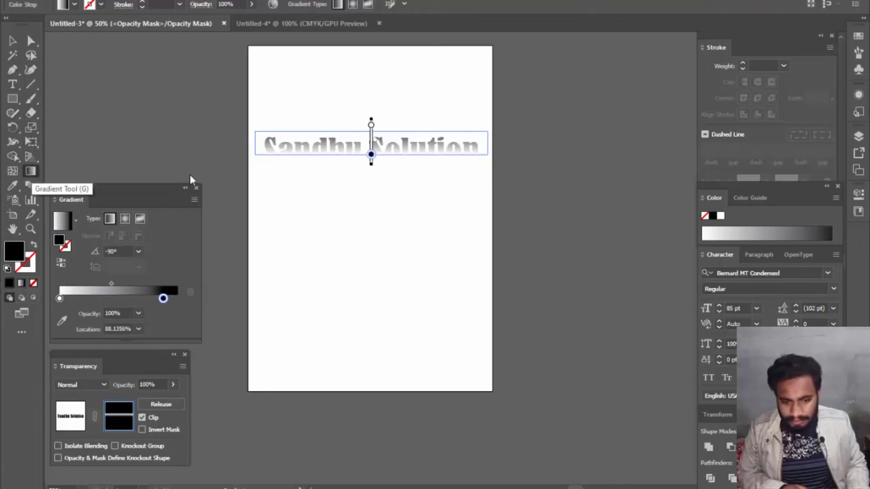
{"action": "left_click_drag", "start_coordinate": [372, 158], "coordinate": [372, 159]}
{"action": "left_click_drag", "start_coordinate": [367, 195], "coordinate": [363, 154]}
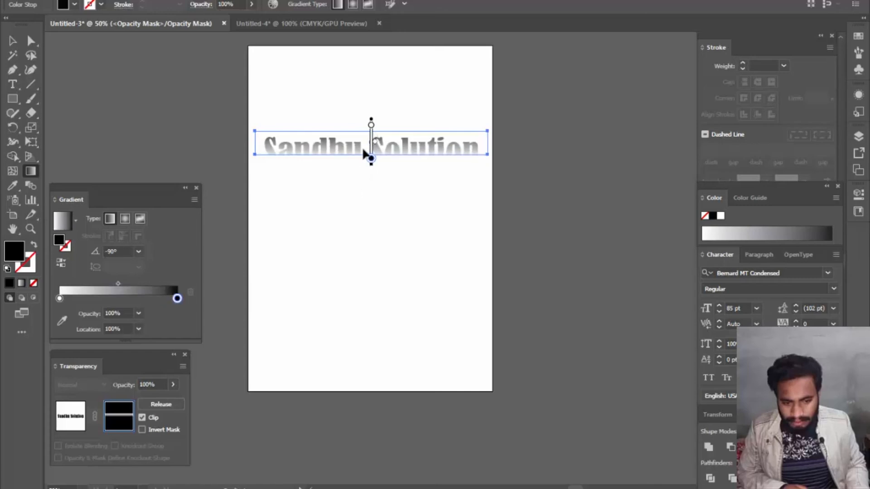
{"action": "left_click", "coordinate": [68, 416]}
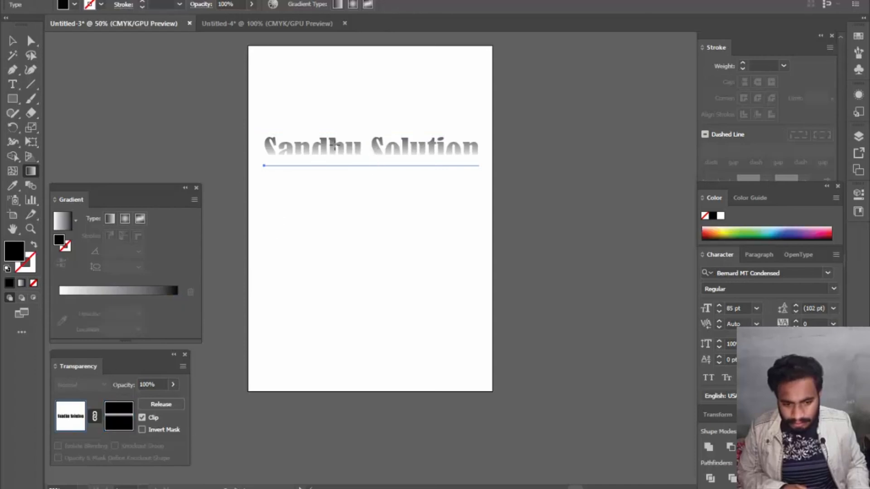
- Apply a white-to-black linear gradient at 0° to the masked text, move it slightly lower and deselect it
{"action": "left_click", "coordinate": [330, 151]}
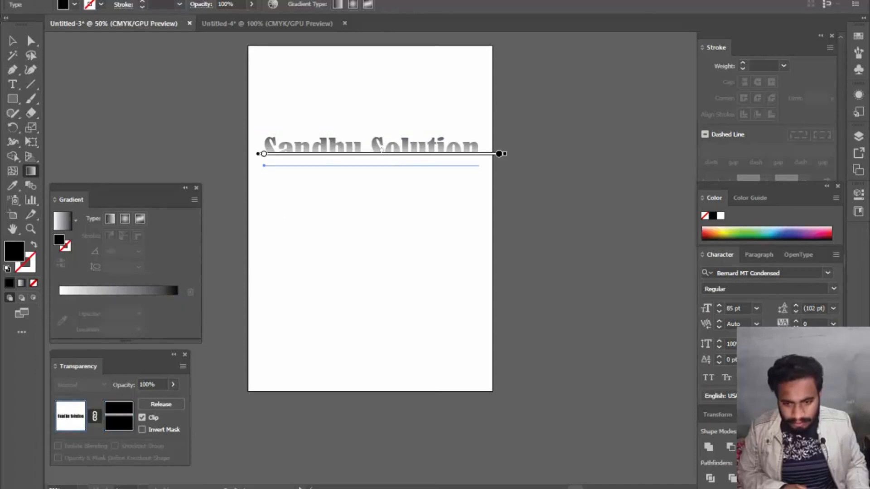
{"action": "left_click", "coordinate": [12, 41]}
{"action": "left_click", "coordinate": [305, 136]}
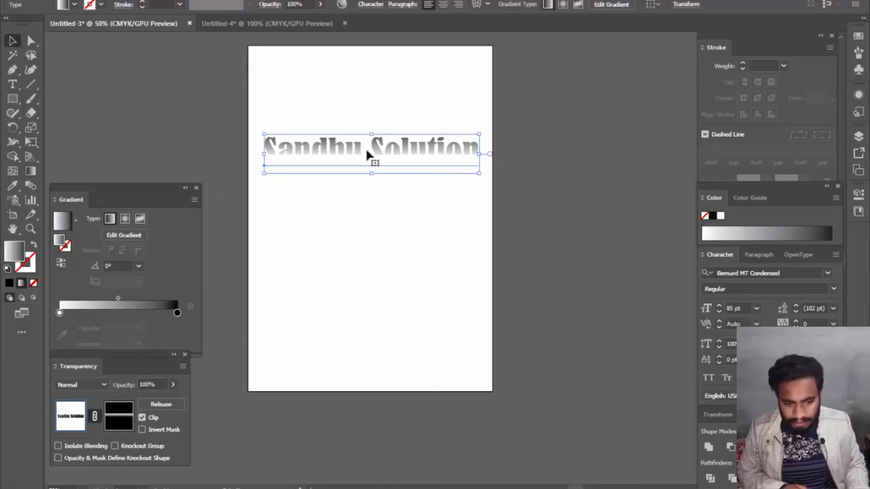
{"action": "left_click_drag", "start_coordinate": [366, 149], "coordinate": [367, 189]}
{"action": "left_click", "coordinate": [366, 191]}
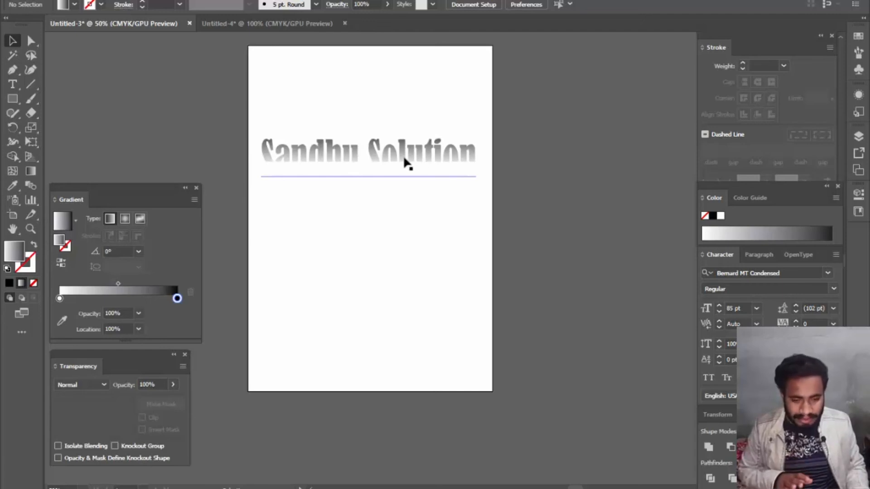
- Switch to the Untitled-4 document and undo the circular mask steps back to the plain image without the circle
{"action": "left_click", "coordinate": [308, 21]}
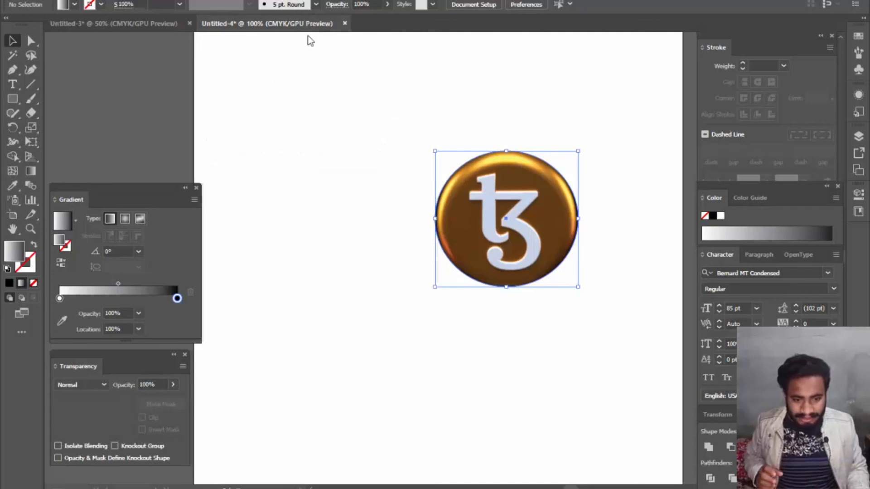
{"action": "key", "text": "ctrl+z"}
{"action": "key", "text": "ctrl+z"}
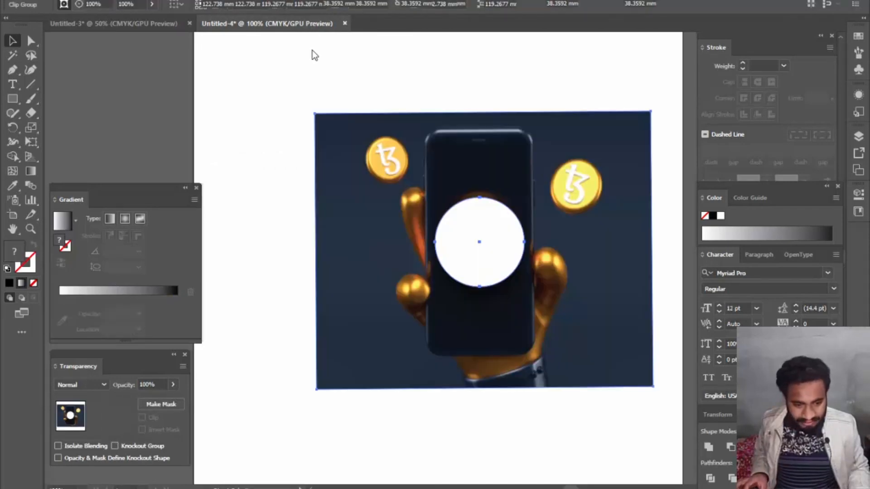
{"action": "key", "text": "ctrl+z"}
{"action": "key", "text": "ctrl+z"}
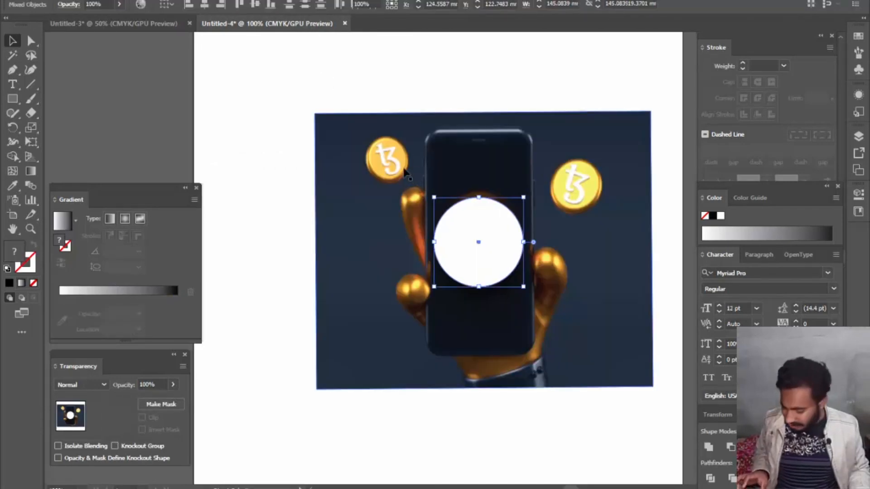
{"action": "key", "text": "ctrl+z"}
{"action": "key", "text": "ctrl+z"}
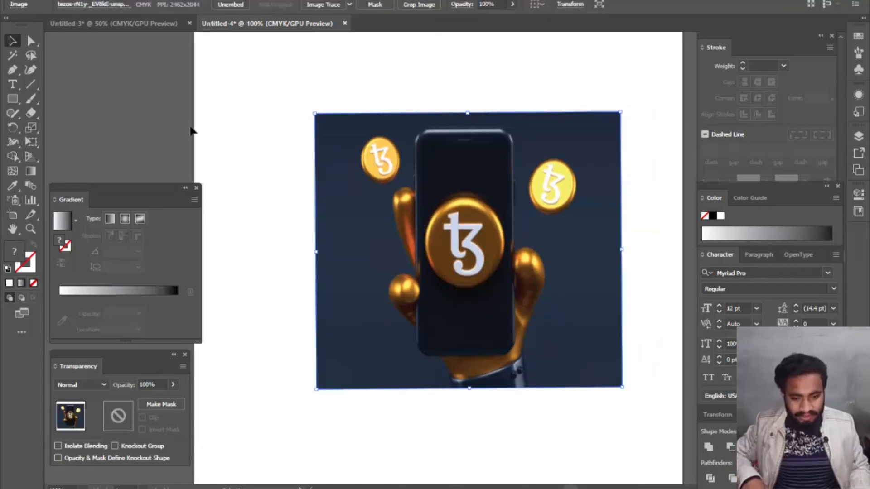
- Draw a white ellipse about 99 × 87 mm over the middle of the image, without creating an additional ellipse
{"action": "left_click", "coordinate": [15, 101]}
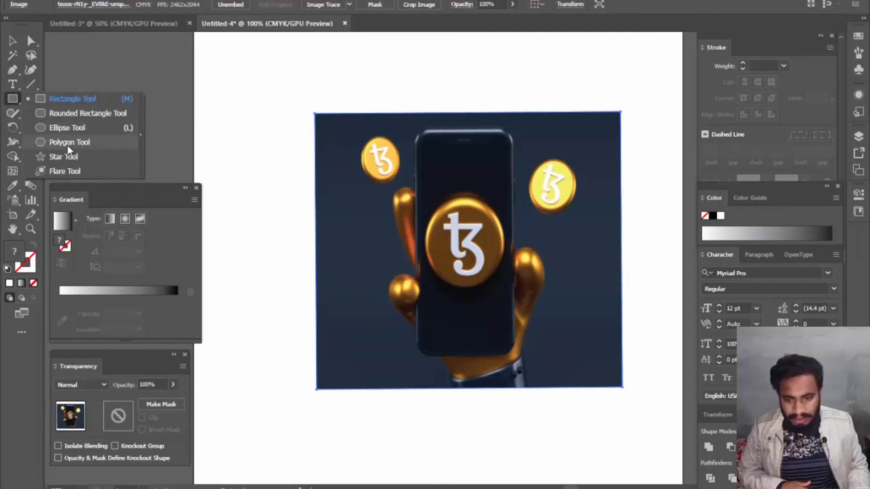
{"action": "left_click", "coordinate": [72, 130]}
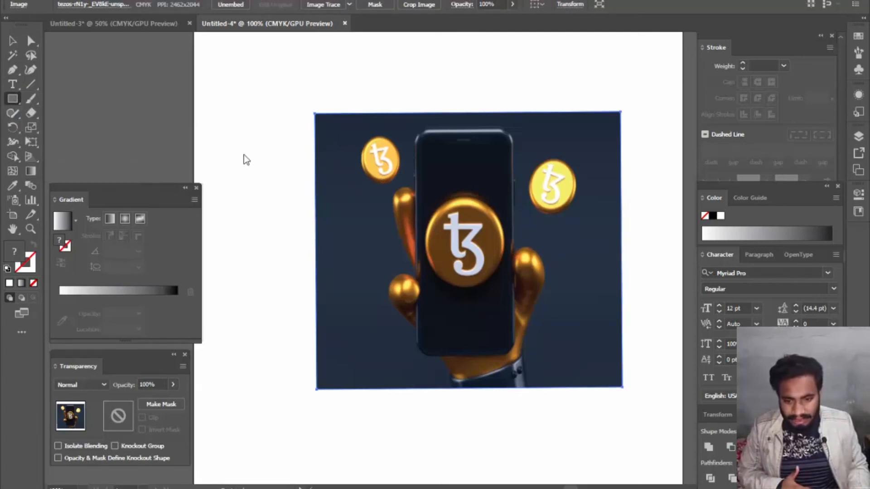
{"action": "left_click", "coordinate": [339, 117]}
{"action": "left_click", "coordinate": [462, 261]}
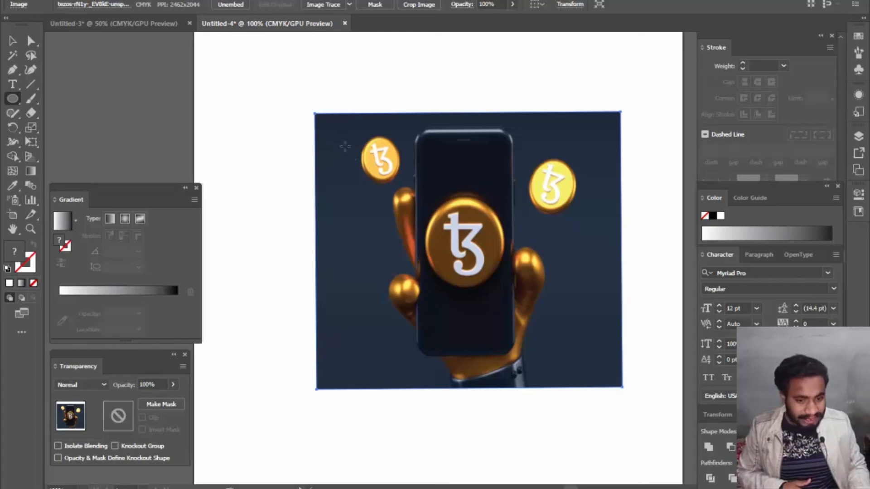
{"action": "left_click_drag", "start_coordinate": [373, 152], "coordinate": [600, 357]}
{"action": "left_click", "coordinate": [488, 255]}
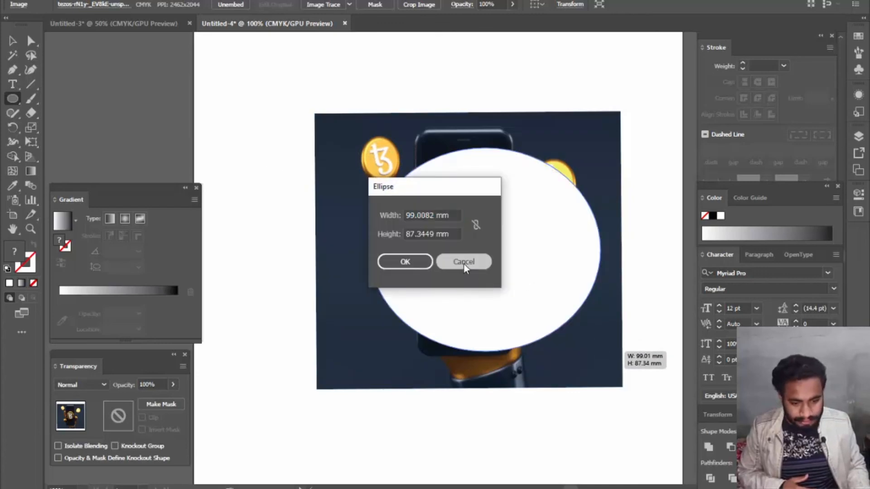
{"action": "left_click", "coordinate": [463, 262]}
- Centre the ellipse over the image and enlarge it to about 110 × 95 mm
{"action": "left_click", "coordinate": [12, 42]}
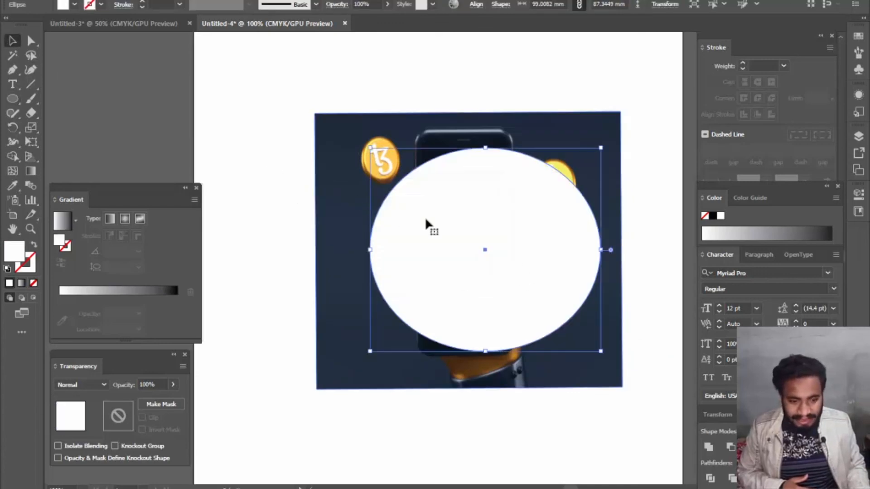
{"action": "left_click_drag", "start_coordinate": [484, 249], "coordinate": [465, 246]}
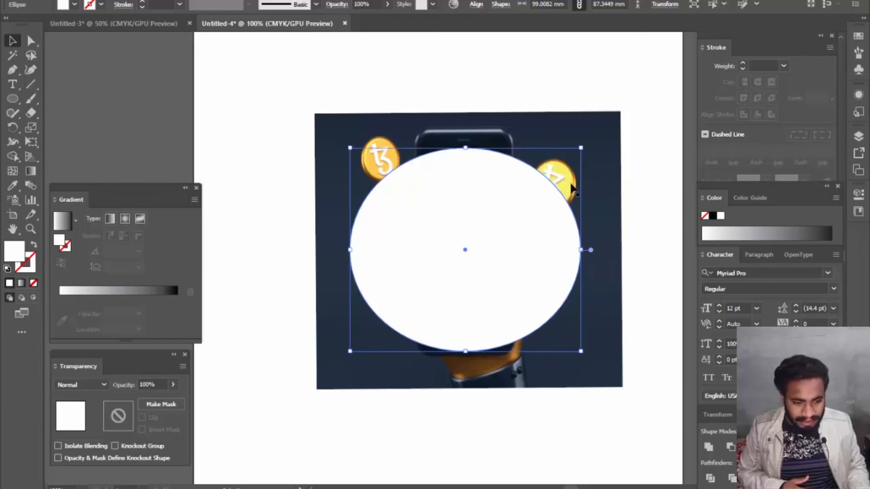
{"action": "left_click_drag", "start_coordinate": [585, 145], "coordinate": [595, 139]}
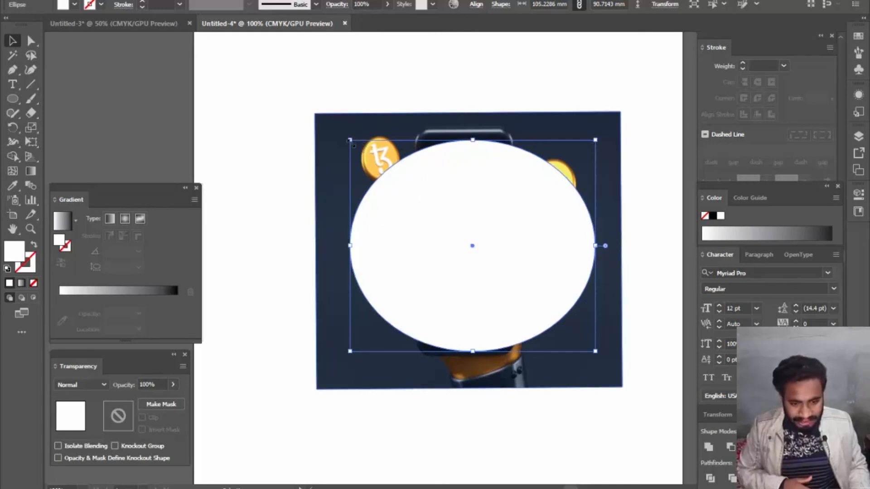
{"action": "left_click_drag", "start_coordinate": [345, 139], "coordinate": [338, 130]}
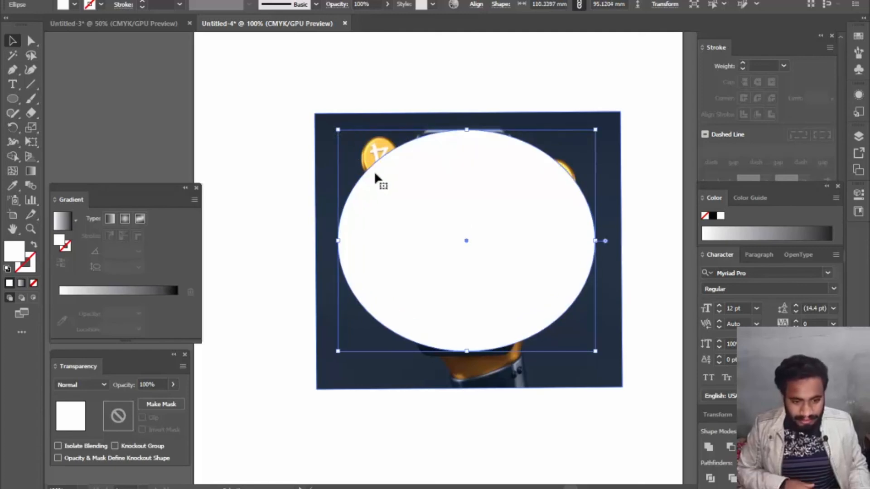
- Apply a Gaussian Blur effect with a radius of about 41.2 pixels to the white ellipse
{"action": "left_click", "coordinate": [193, 1]}
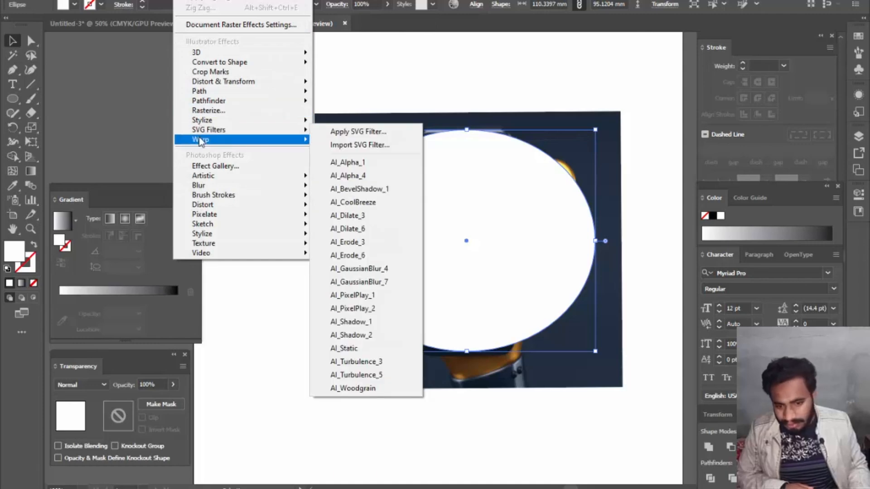
{"action": "mouse_move", "coordinate": [204, 187]}
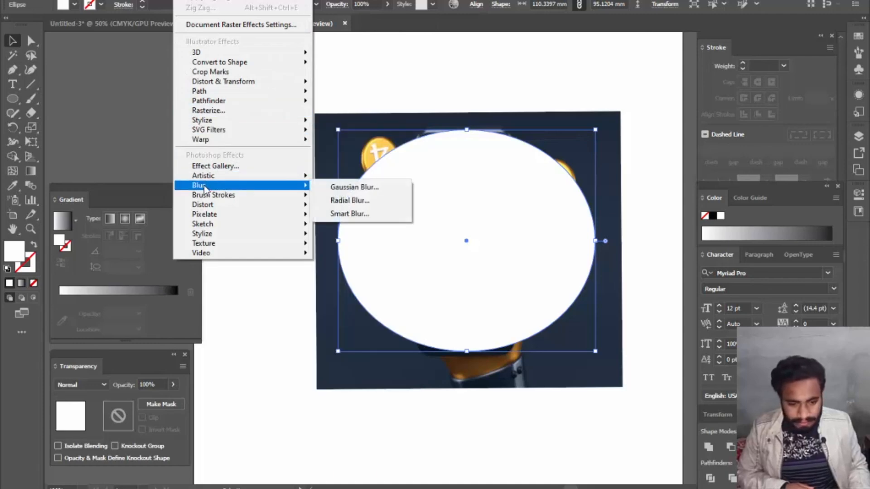
{"action": "left_click", "coordinate": [356, 187]}
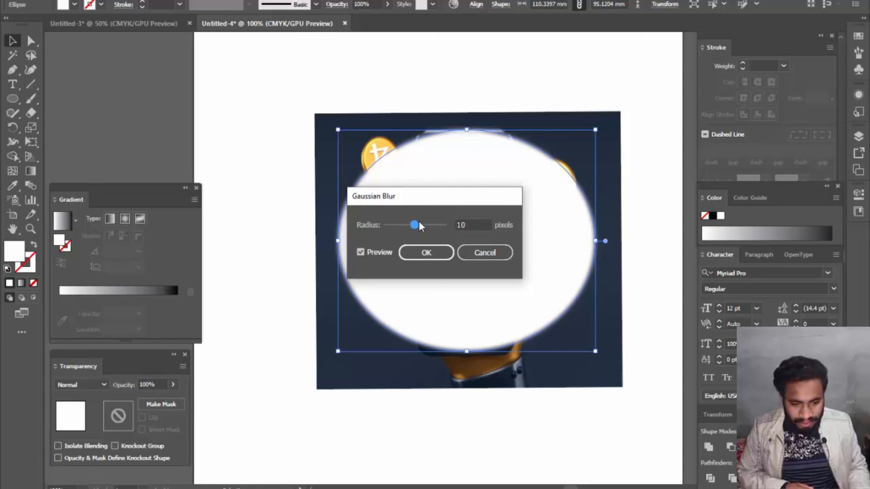
{"action": "mouse_move", "coordinate": [417, 224]}
{"action": "left_mouse_down"}
{"action": "mouse_move", "coordinate": [438, 225]}
{"action": "mouse_move", "coordinate": [426, 225]}
{"action": "left_mouse_up"}
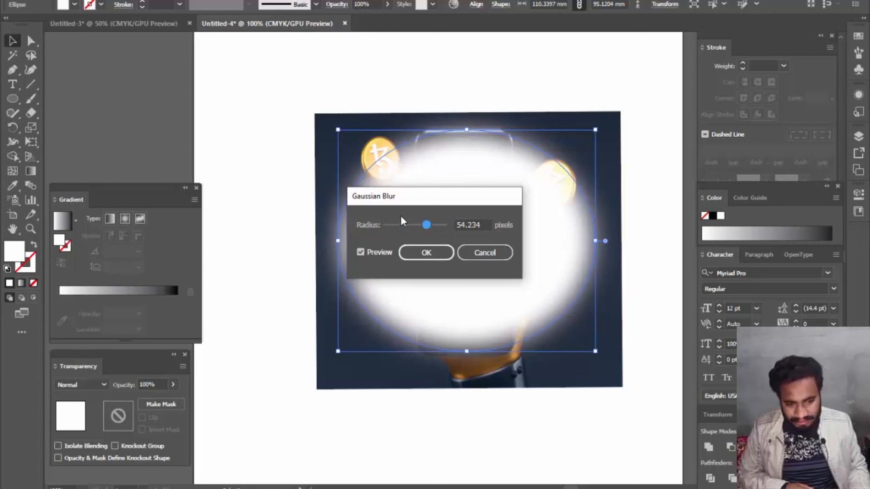
{"action": "left_click_drag", "start_coordinate": [426, 225], "coordinate": [420, 227]}
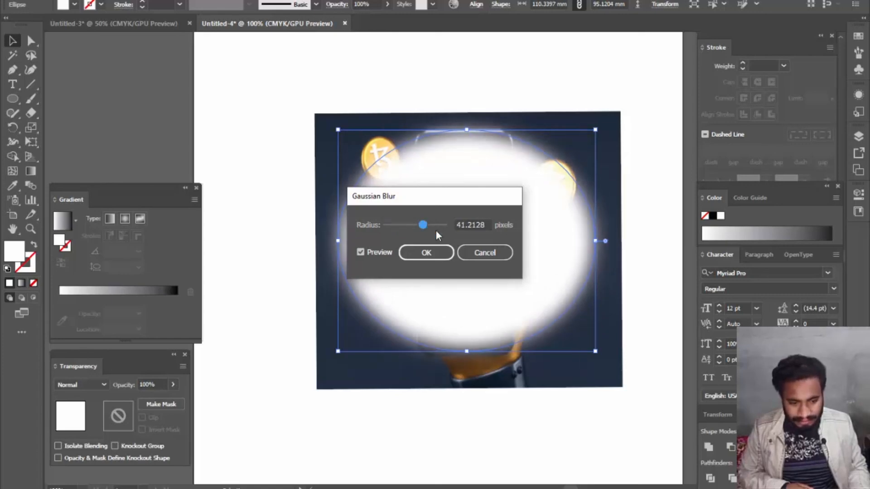
{"action": "left_click", "coordinate": [434, 255]}
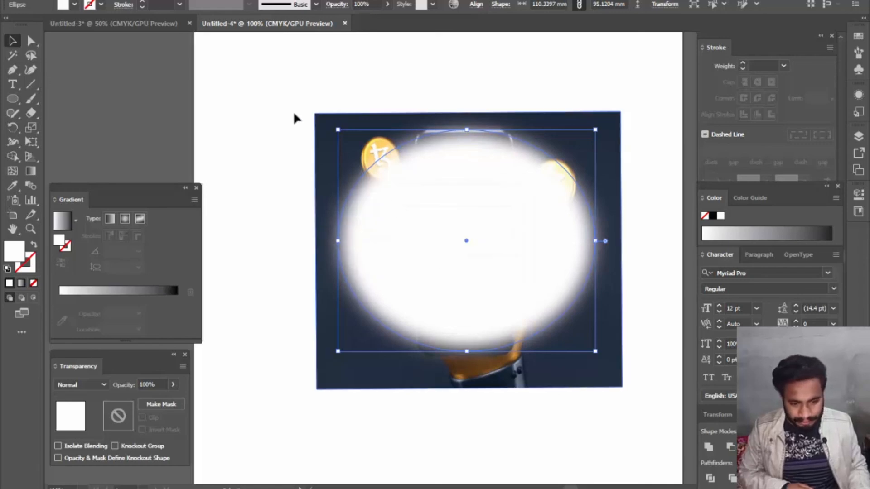
- Select the blurred ellipse together with the image and make an opacity mask
{"action": "left_click_drag", "start_coordinate": [286, 104], "coordinate": [637, 369]}
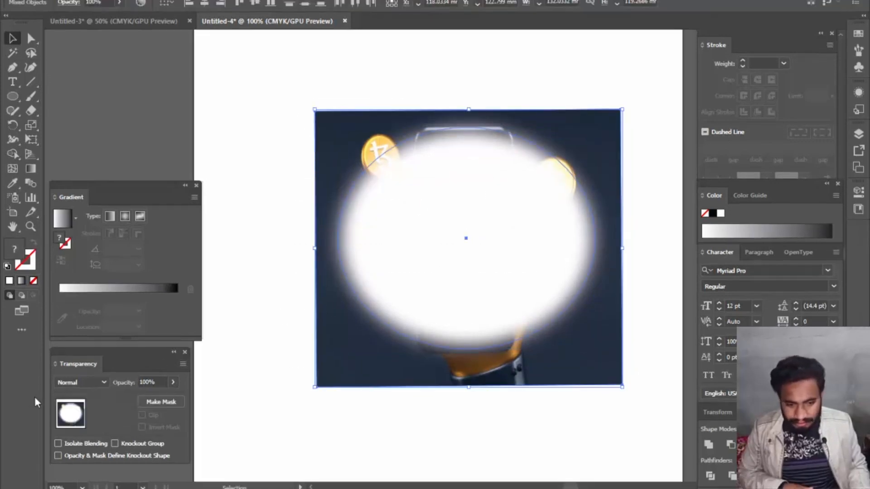
{"action": "left_click", "coordinate": [159, 401]}
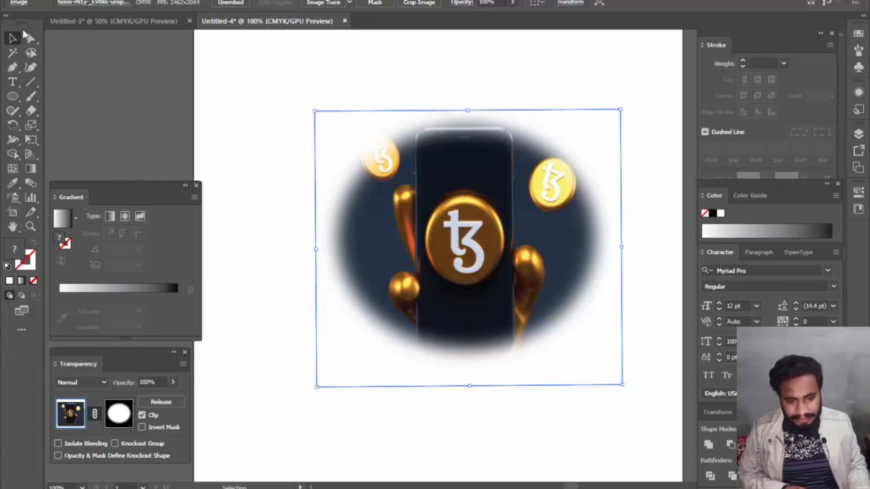
- Move the masked image partly off the artboard and back to the page's centre, closing the Gradient panel along the way
{"action": "left_click_drag", "start_coordinate": [474, 254], "coordinate": [236, 134]}
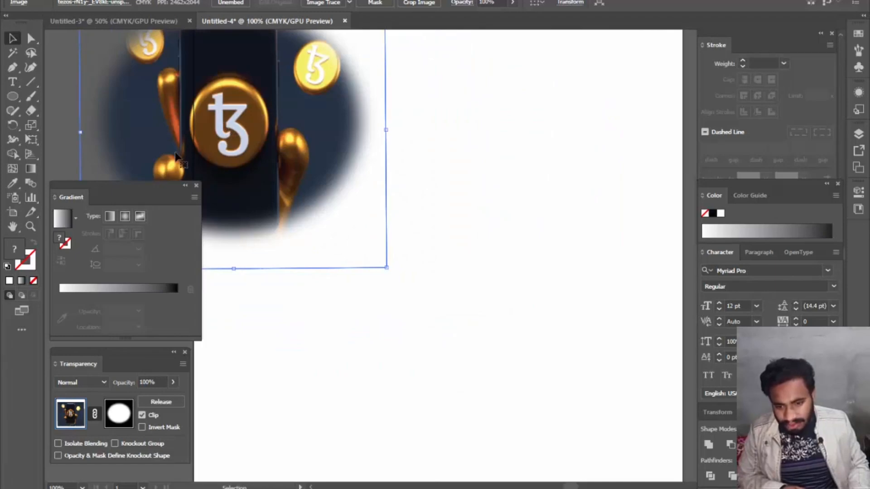
{"action": "left_click", "coordinate": [196, 186]}
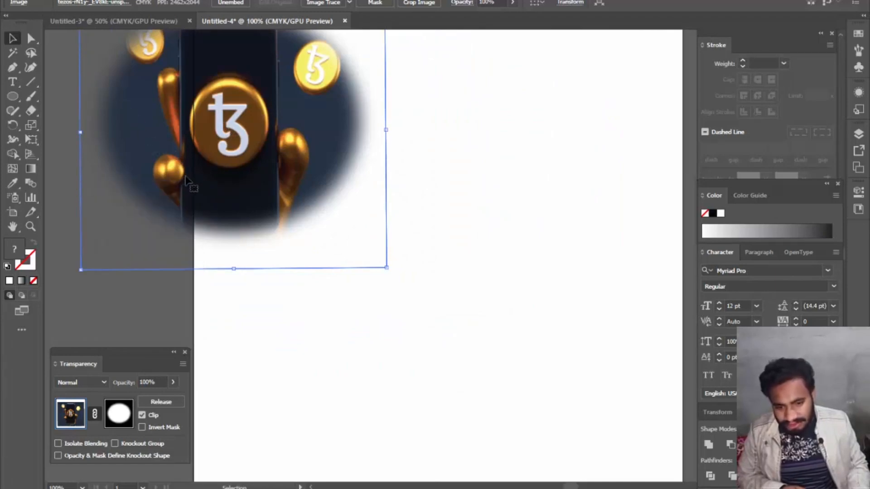
{"action": "left_click_drag", "start_coordinate": [251, 179], "coordinate": [272, 224]}
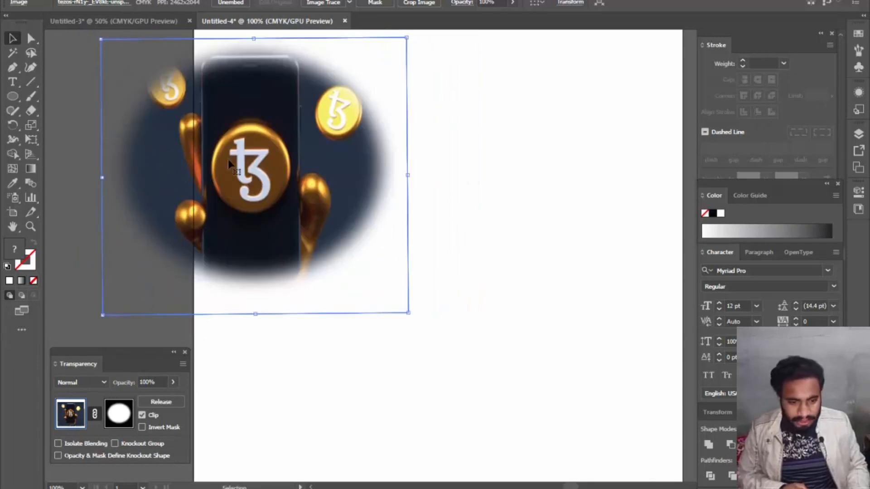
{"action": "left_click_drag", "start_coordinate": [229, 161], "coordinate": [458, 217]}
{"action": "left_click_drag", "start_coordinate": [419, 218], "coordinate": [408, 220]}
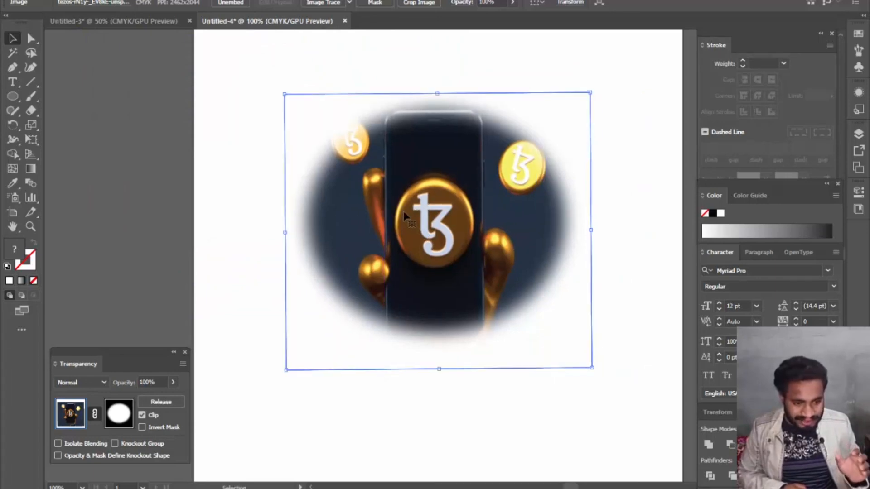